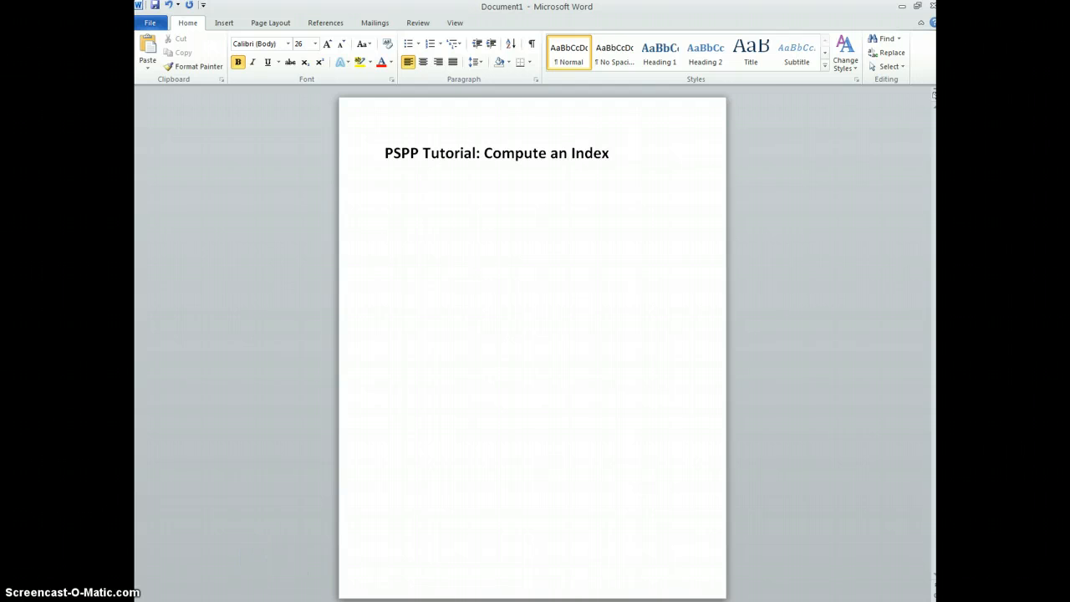
Switch to the PSPP Data Editor and review the confednew, conjudgenew and conlegisnew recoded variables
key(alt+Tab)
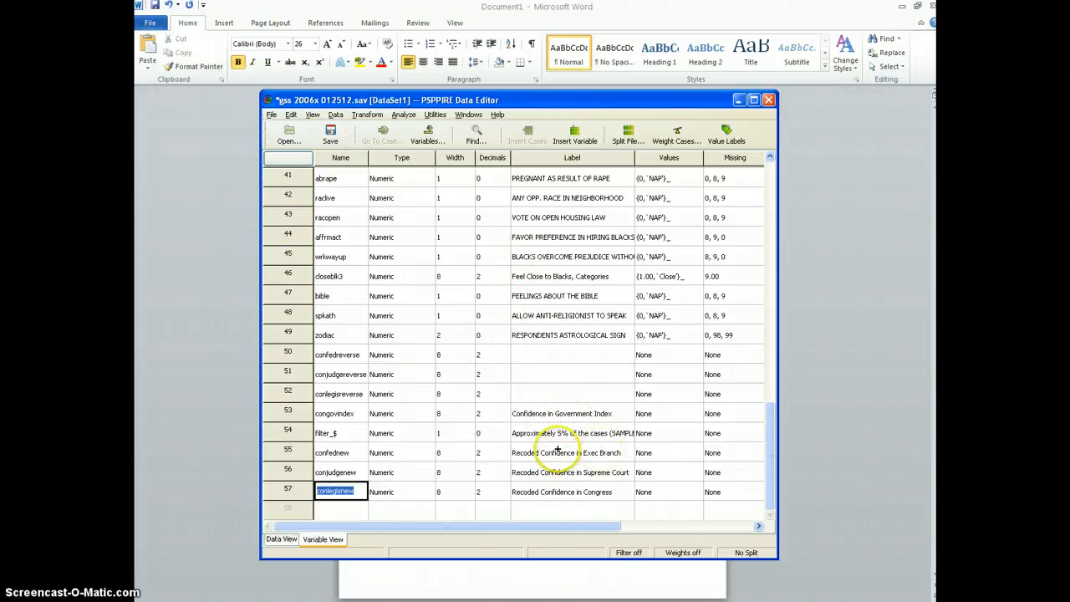
click(535, 452)
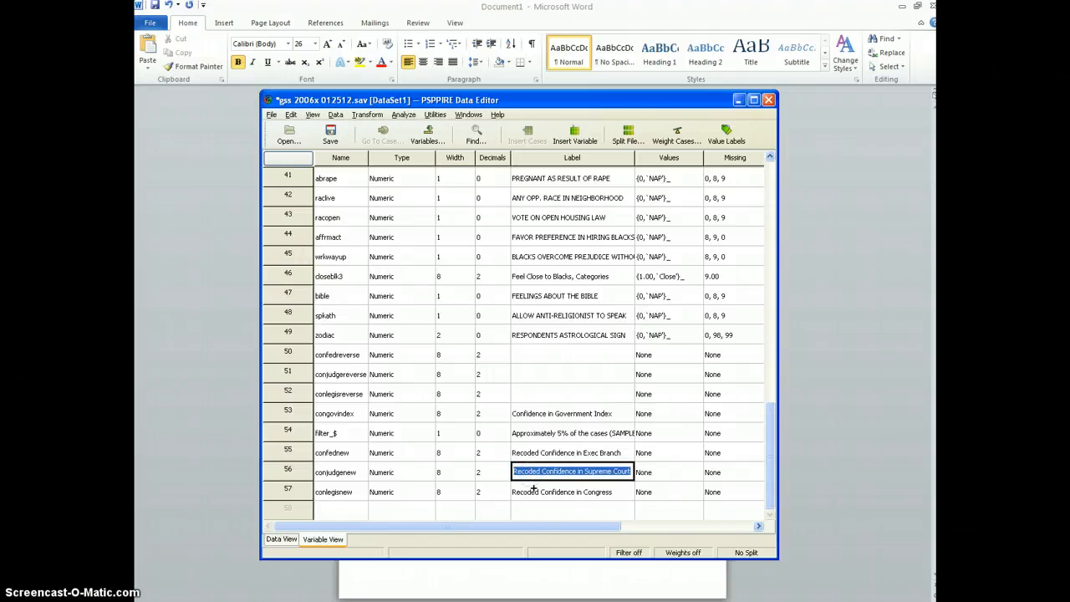
click(334, 491)
click(335, 473)
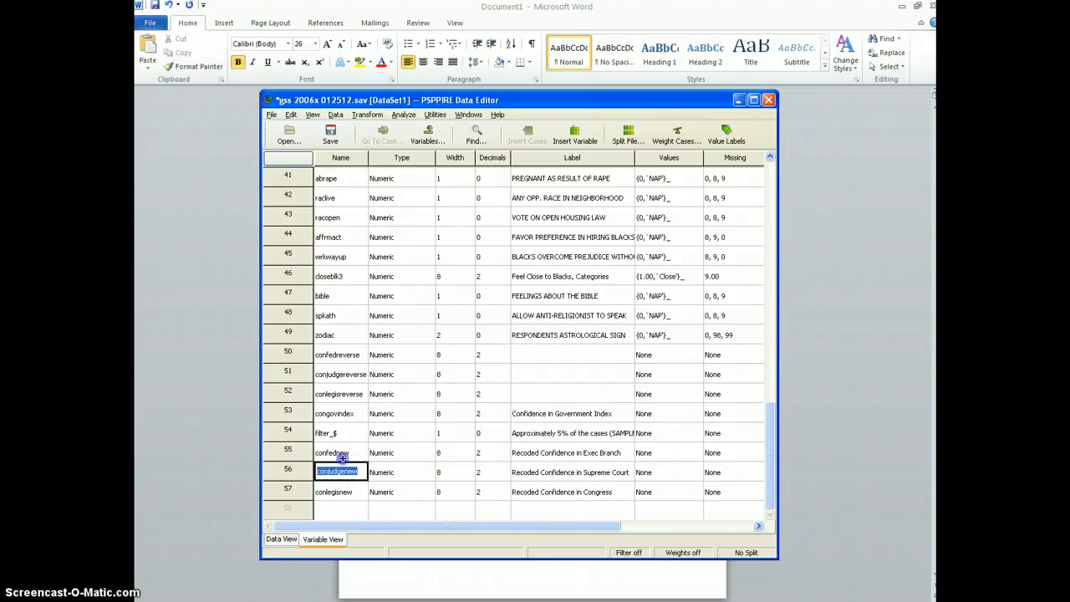
click(343, 454)
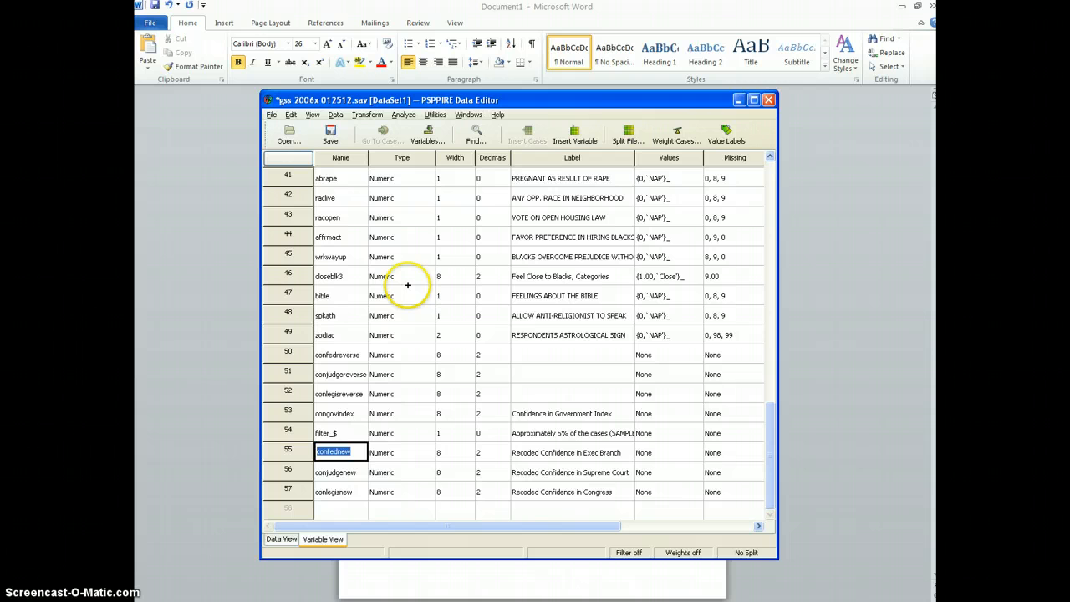
Start Transform > Compute for target congov, widen the dialog and choose Recoded Confidence in Exec Branch
click(368, 115)
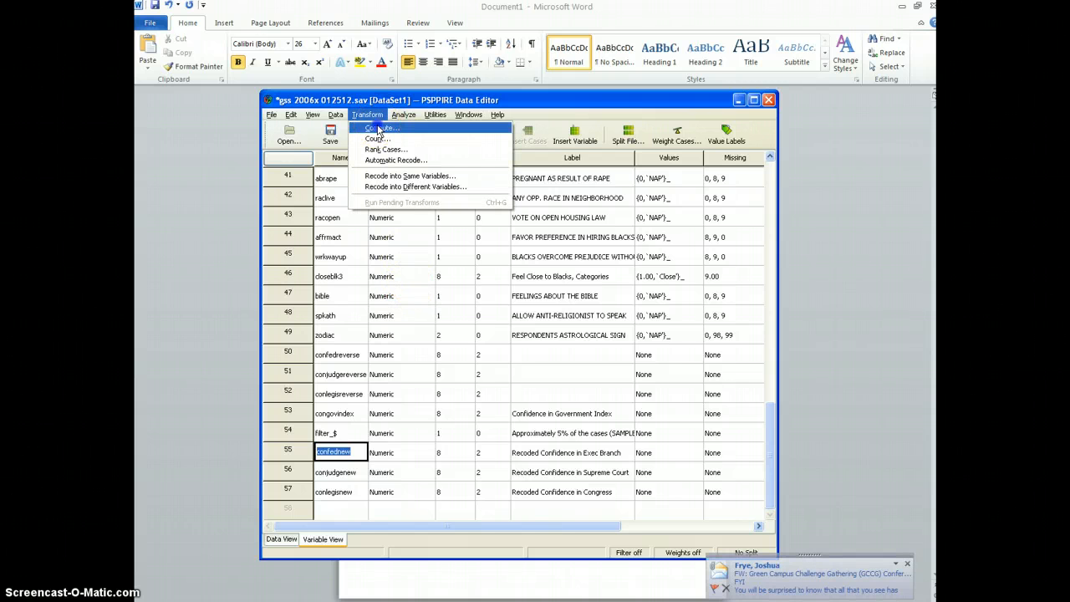
click(377, 129)
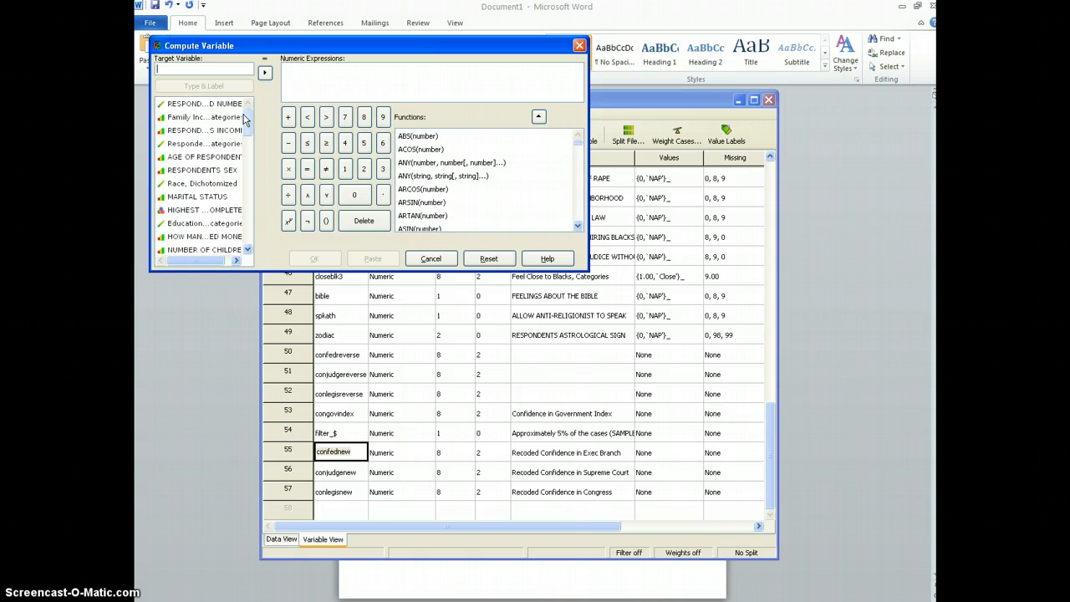
text(congov)
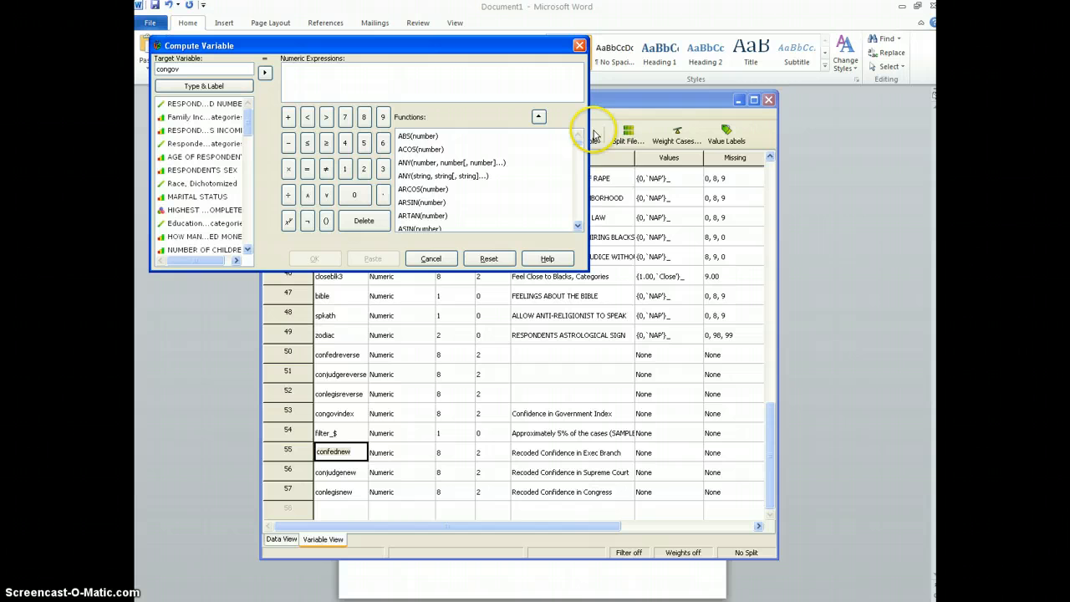
drag(588, 151, 800, 150)
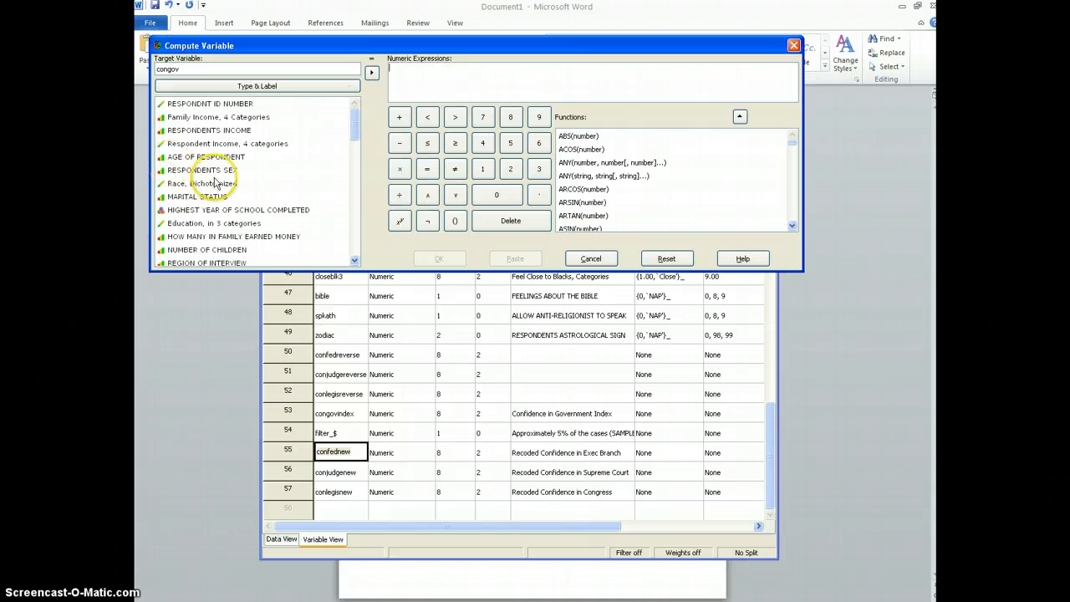
scroll(216, 192, down, 10)
scroll(216, 205, down, 5)
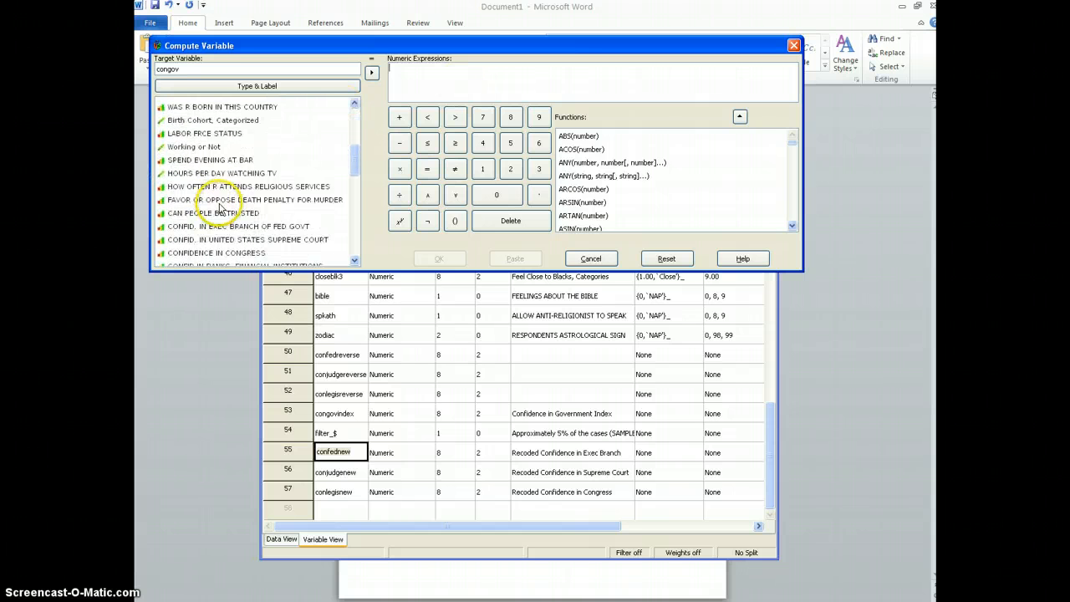
scroll(255, 213, down, 5)
scroll(257, 215, down, 5)
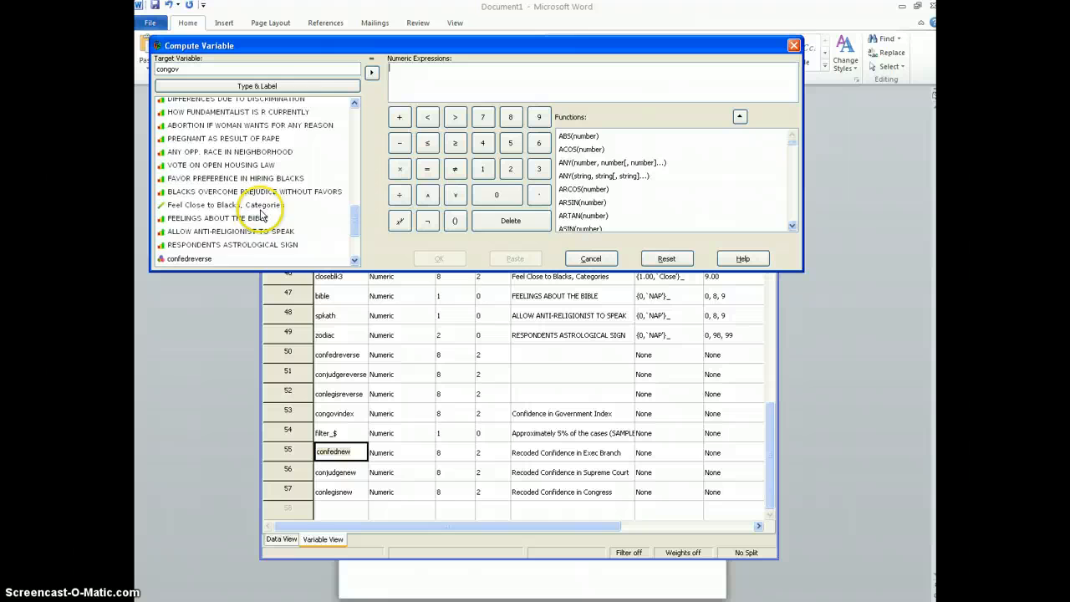
scroll(255, 218, down, 5)
scroll(250, 222, down, 3)
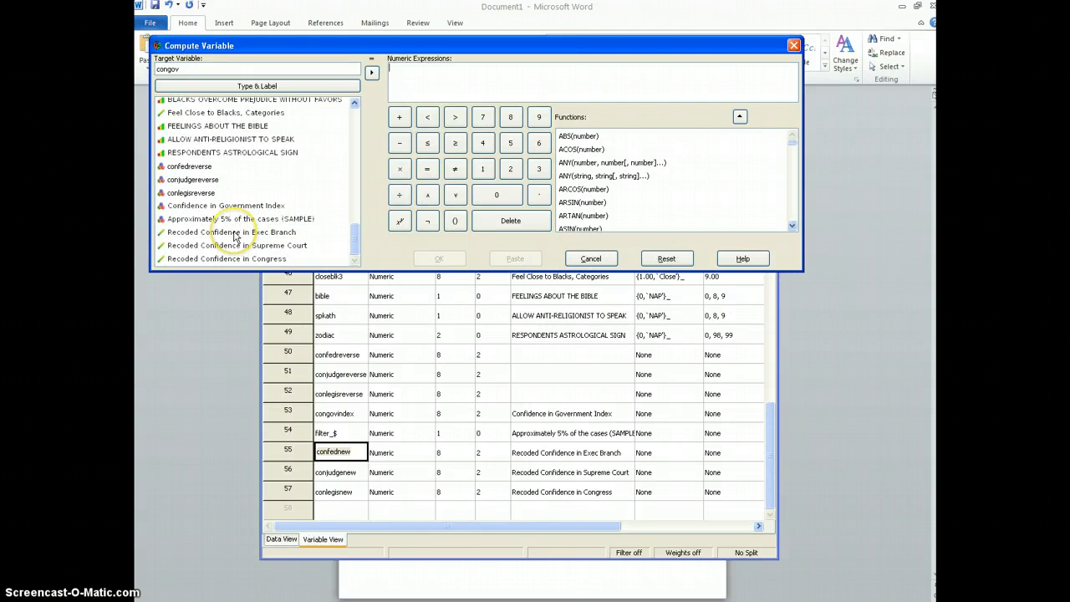
click(235, 234)
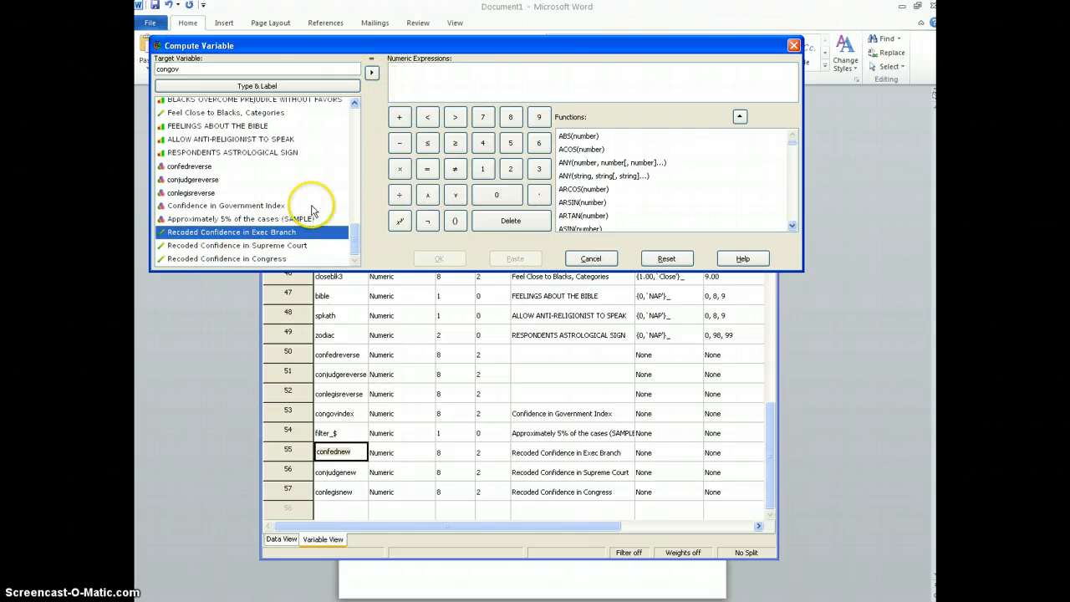
Build the numeric expression confednew+conjudgenew+conlegisnew for congov
click(370, 75)
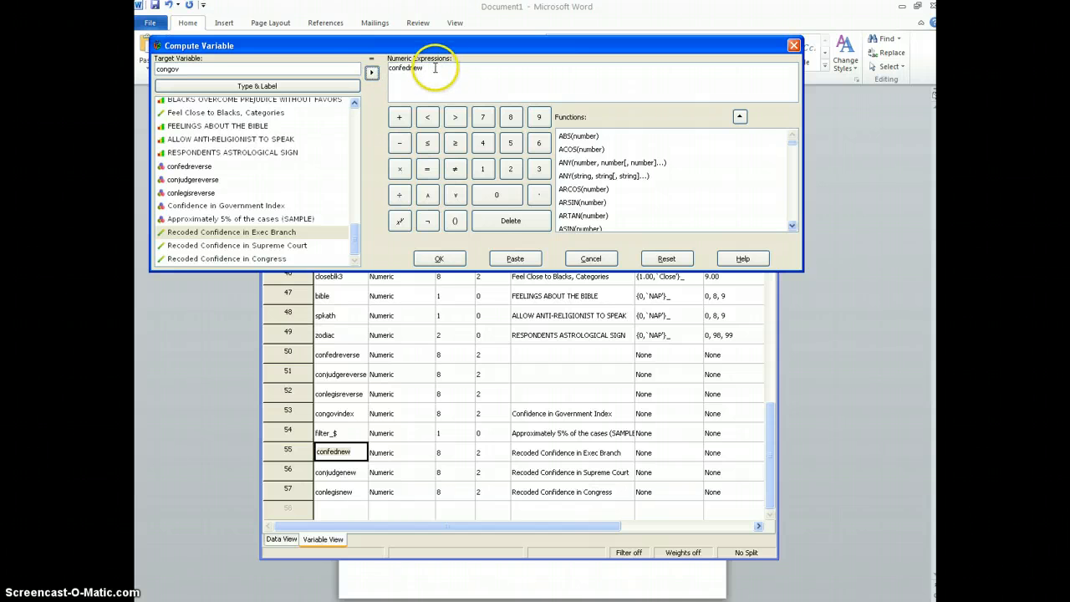
click(398, 117)
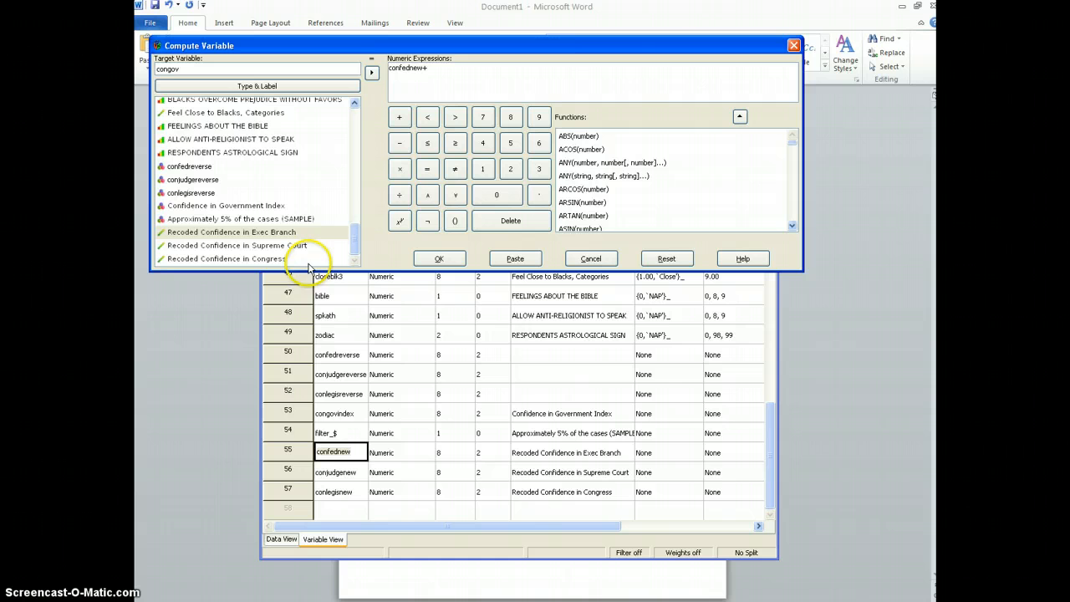
click(251, 244)
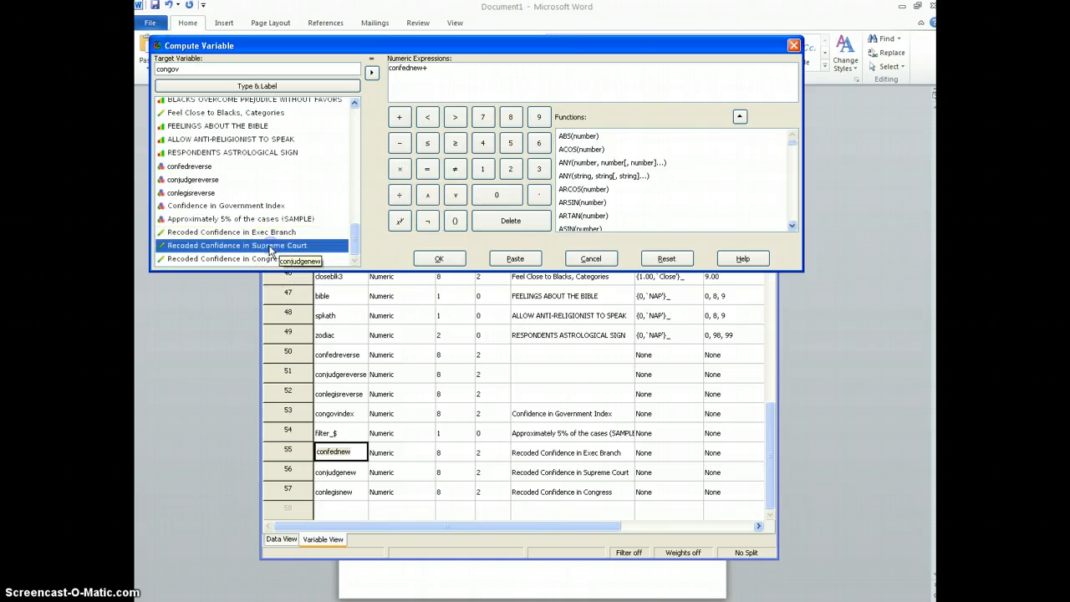
click(371, 72)
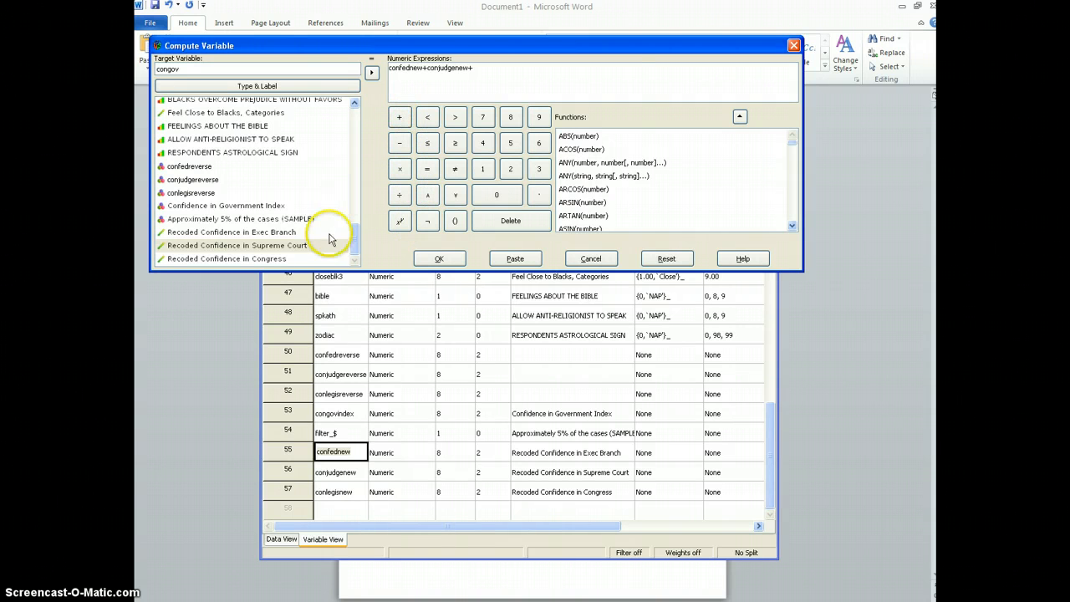
click(260, 258)
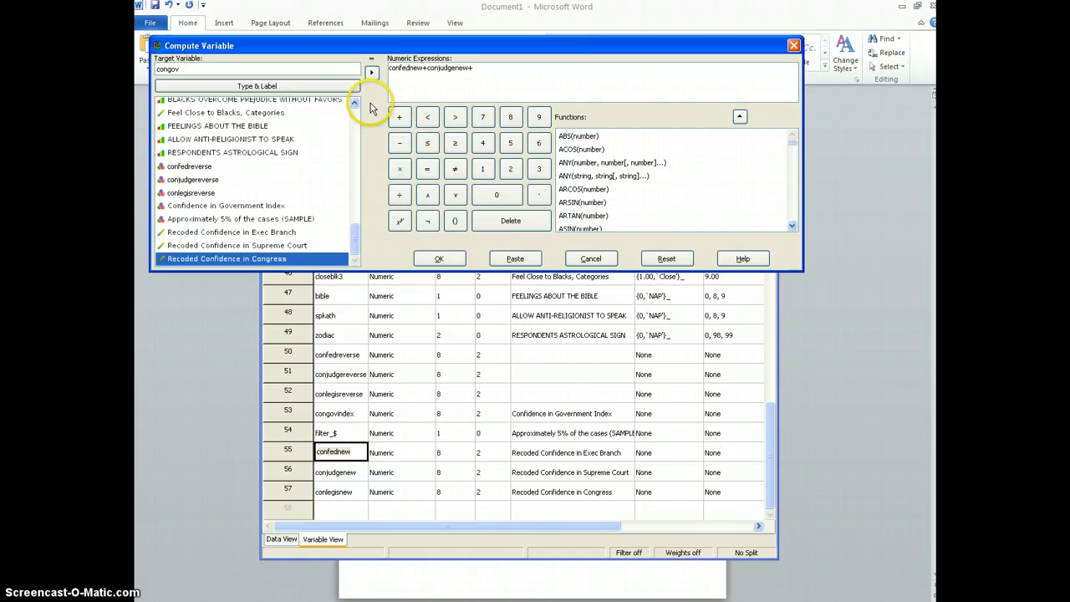
click(372, 72)
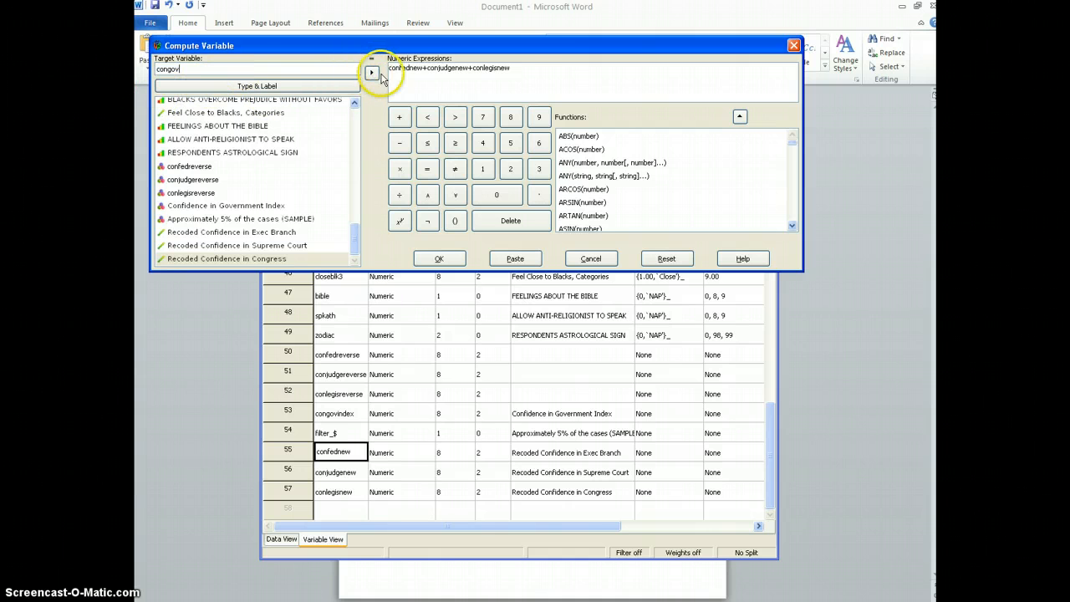
Review the congov formula and target name against the three recoded confidence variables before running
click(520, 68)
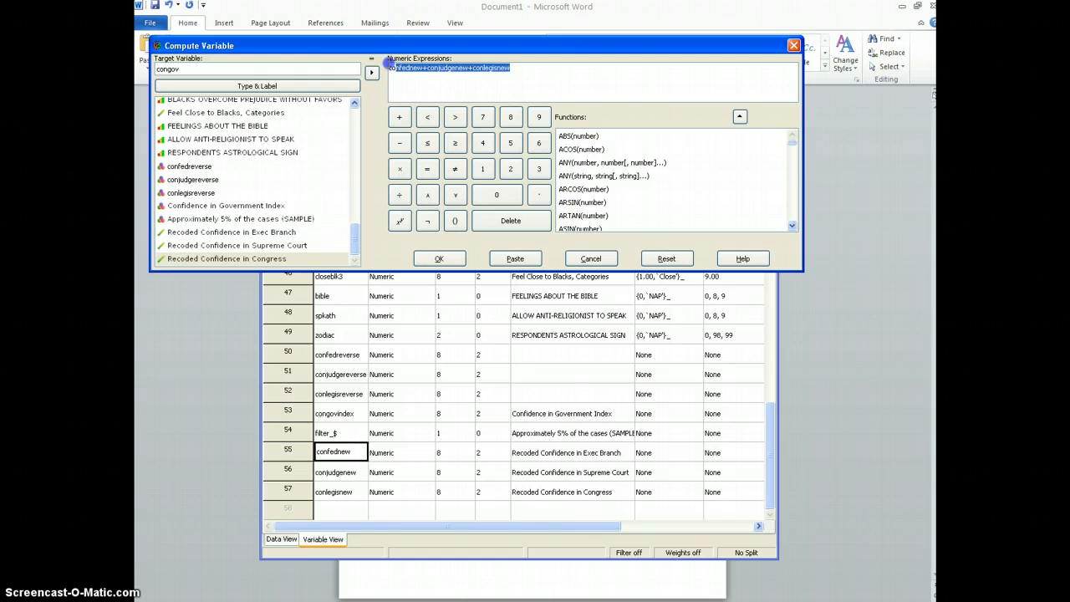
click(498, 86)
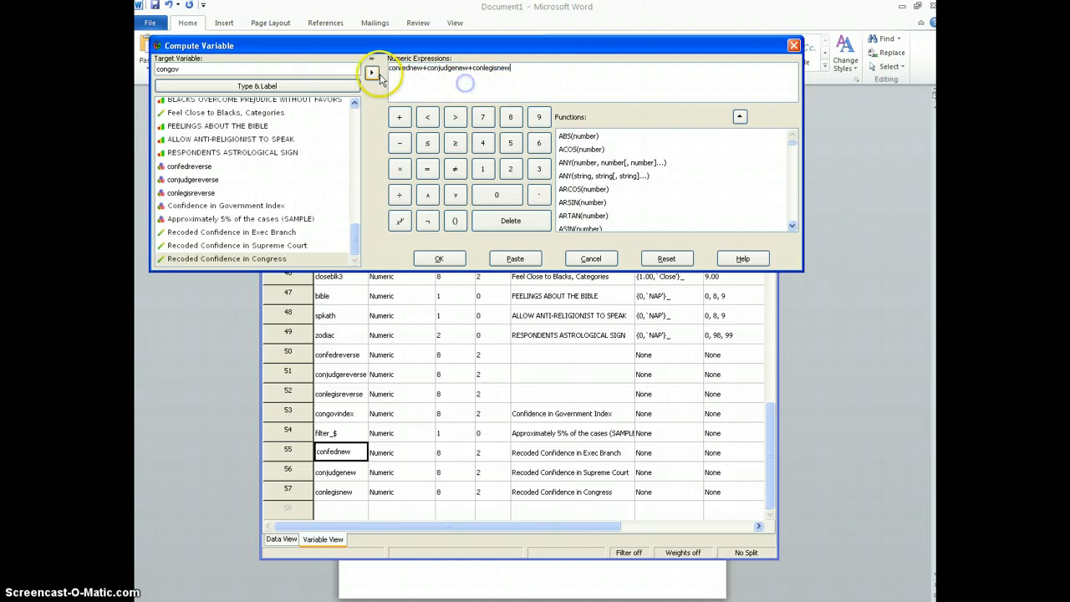
click(256, 232)
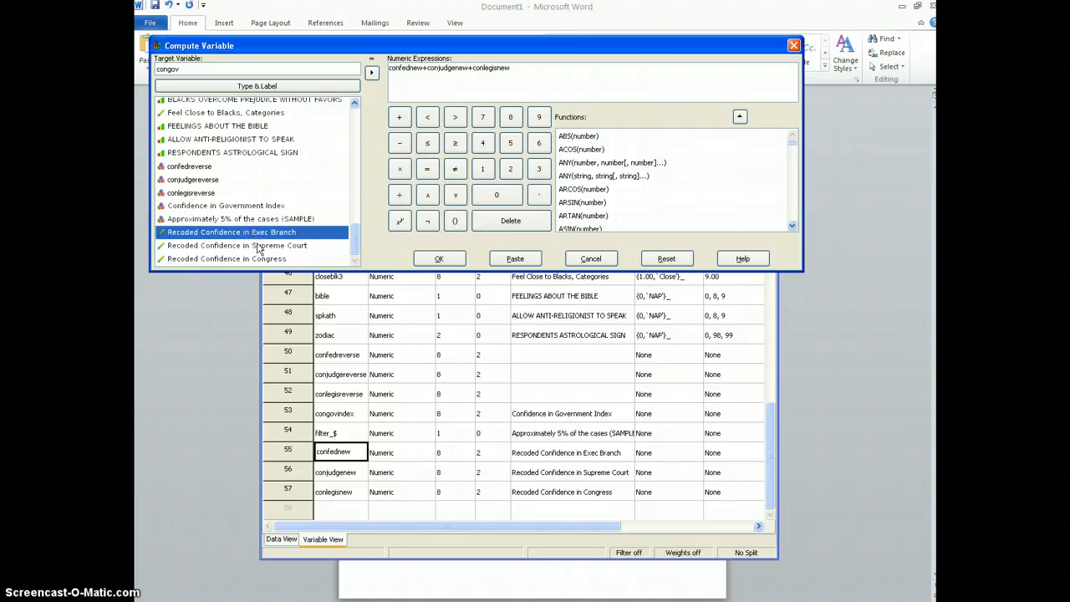
click(256, 246)
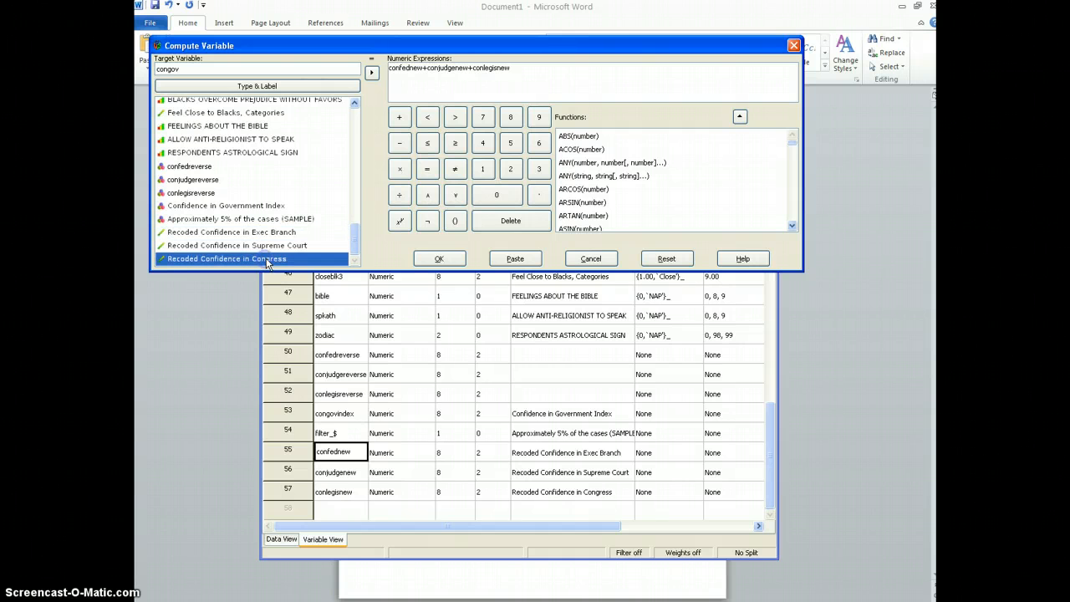
click(289, 233)
click(286, 248)
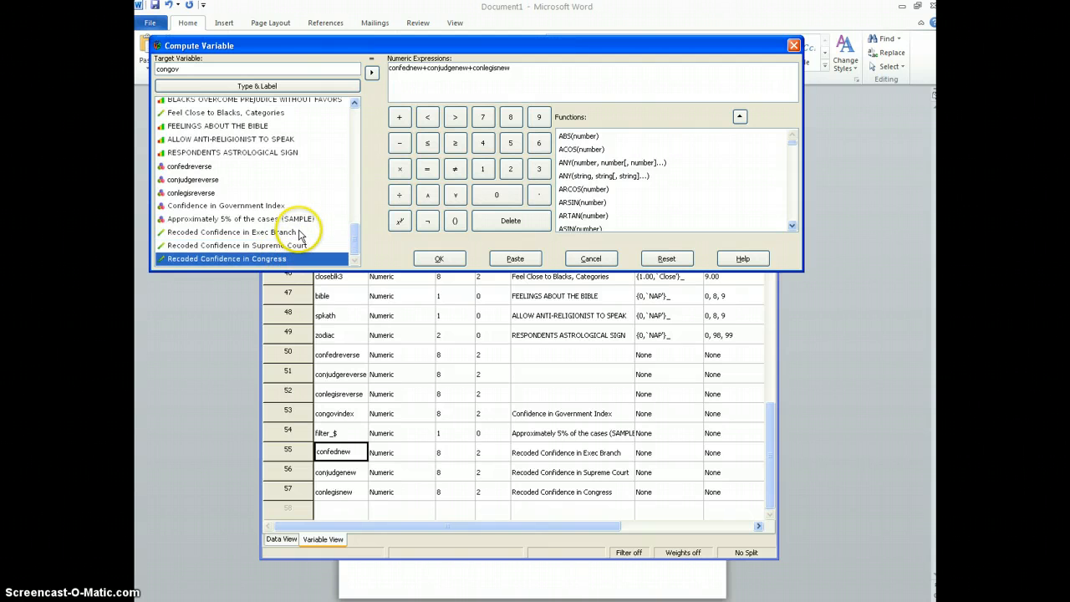
click(284, 245)
click(280, 259)
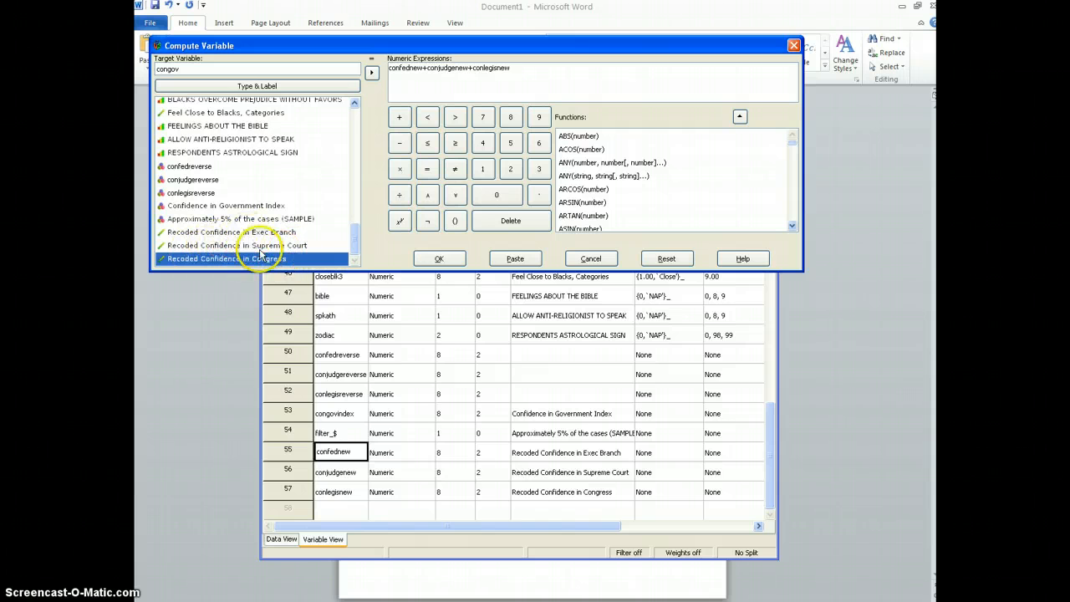
click(271, 234)
click(272, 246)
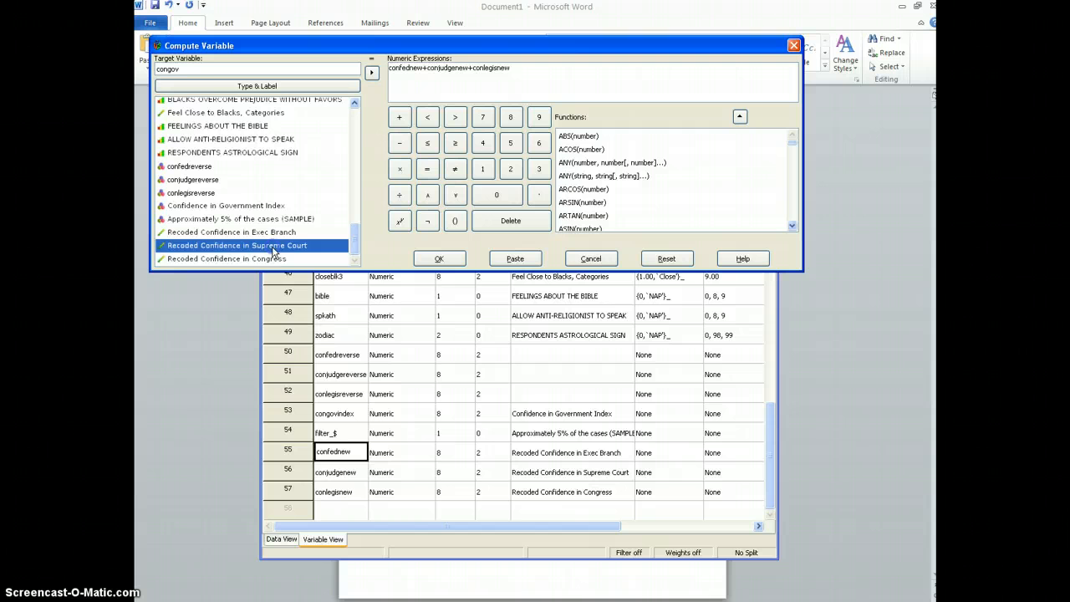
double_click(167, 69)
key(End)
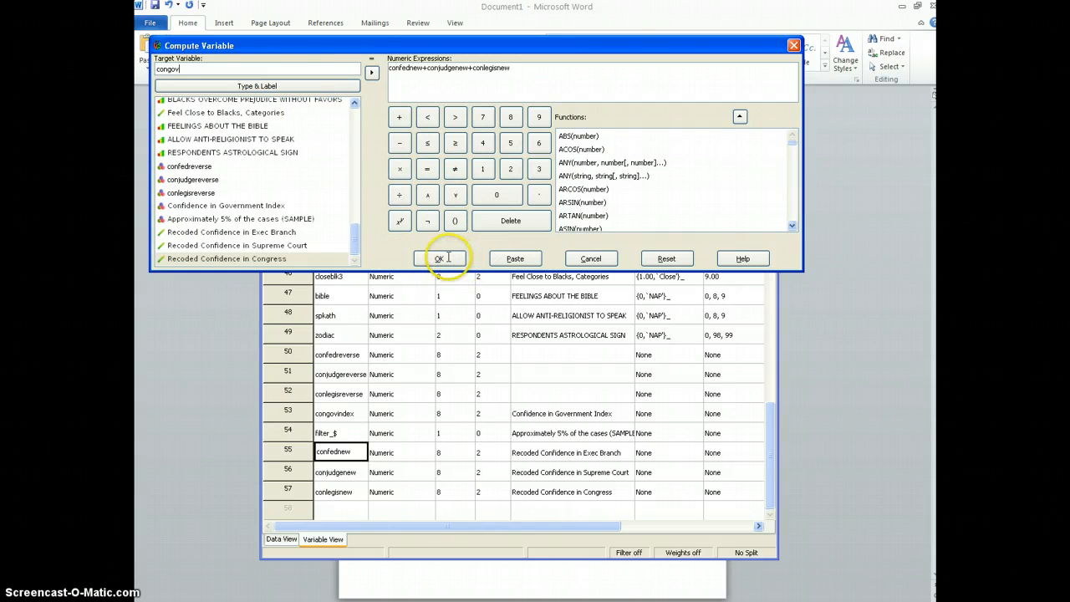
Run the congov computation and return to the Data Editor's variable list
click(441, 258)
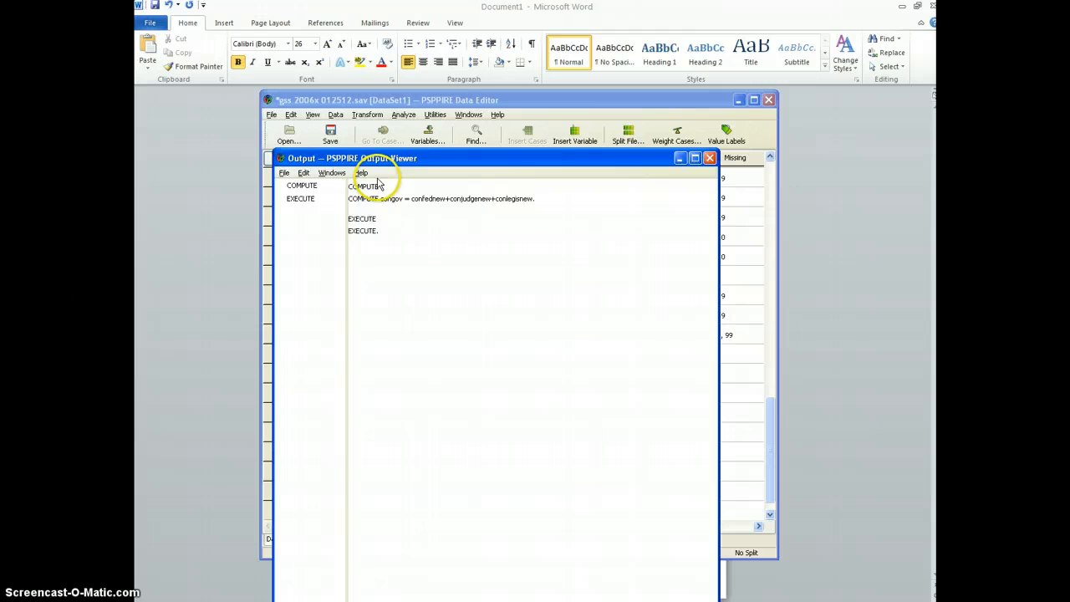
drag(409, 158, 370, 166)
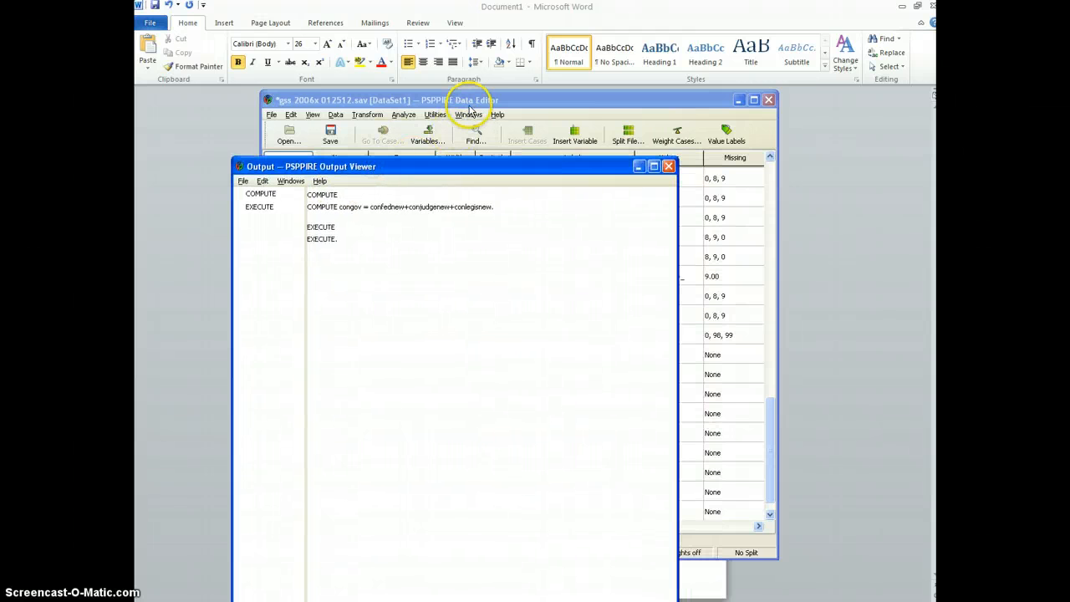
click(470, 102)
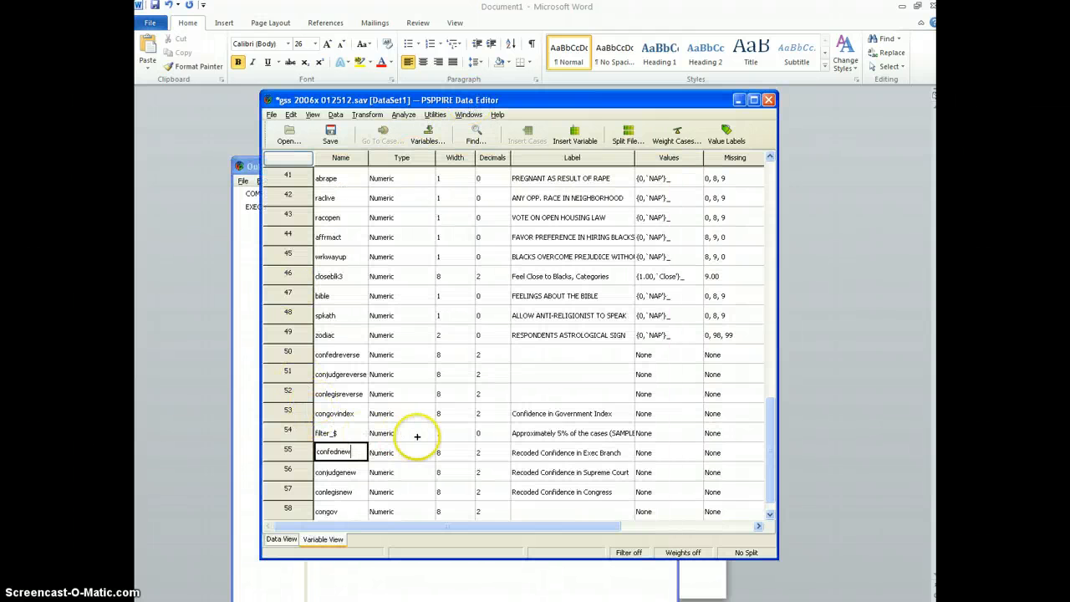
scroll(409, 435, down, 1)
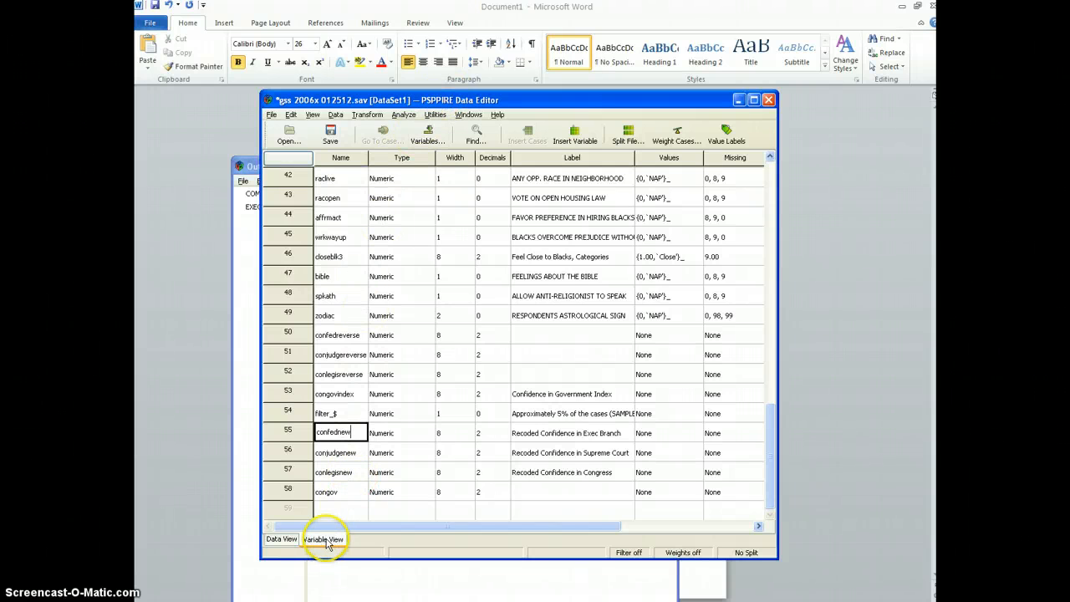
Give congov the label Confidence in Government Index in Variable View
double_click(328, 491)
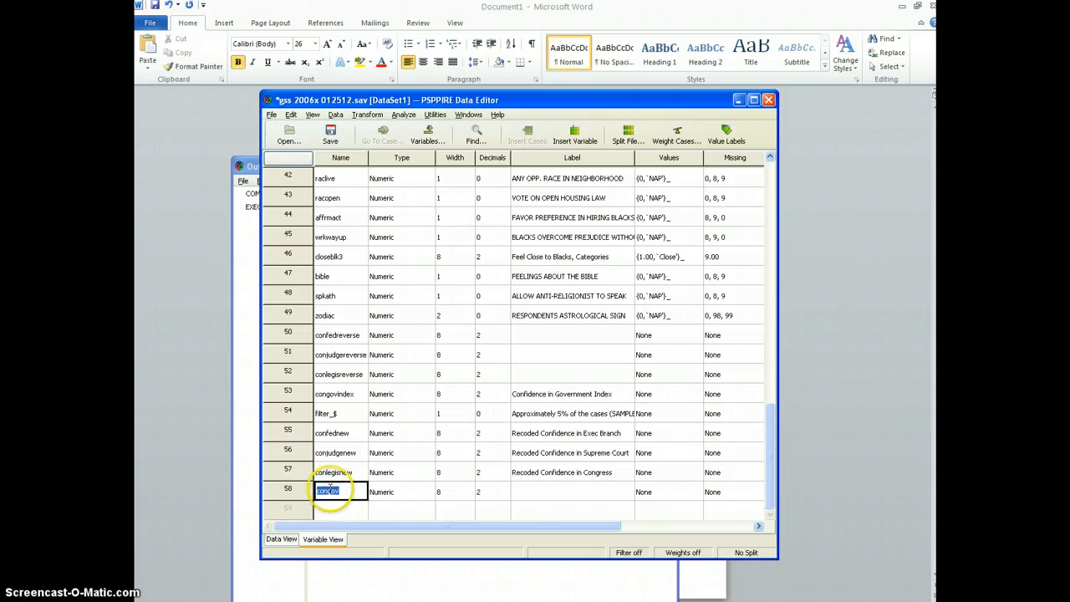
click(547, 493)
text(Confidence in Government Index)
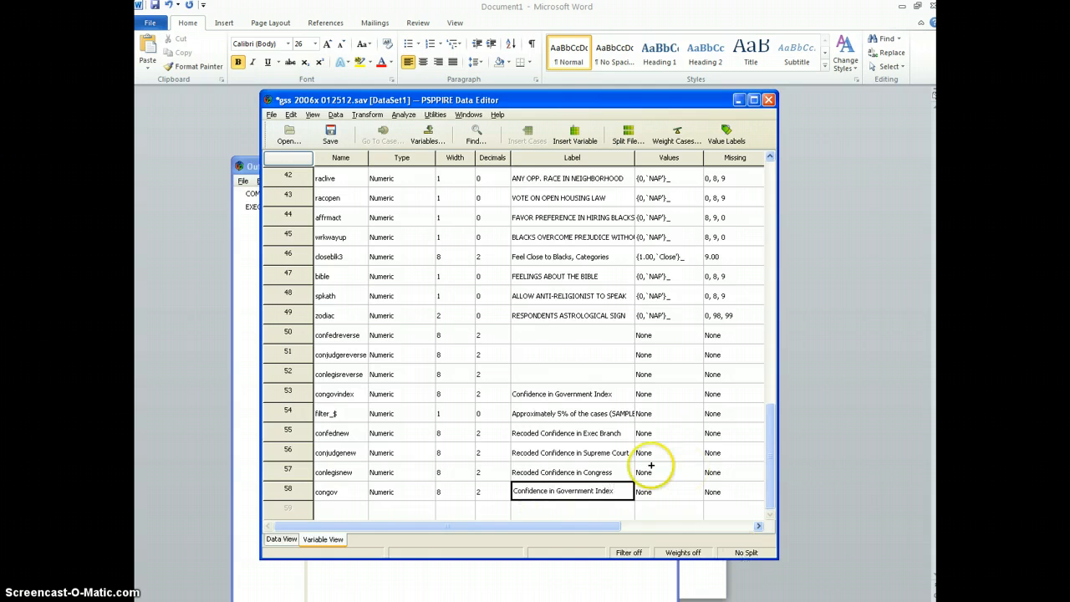
click(570, 433)
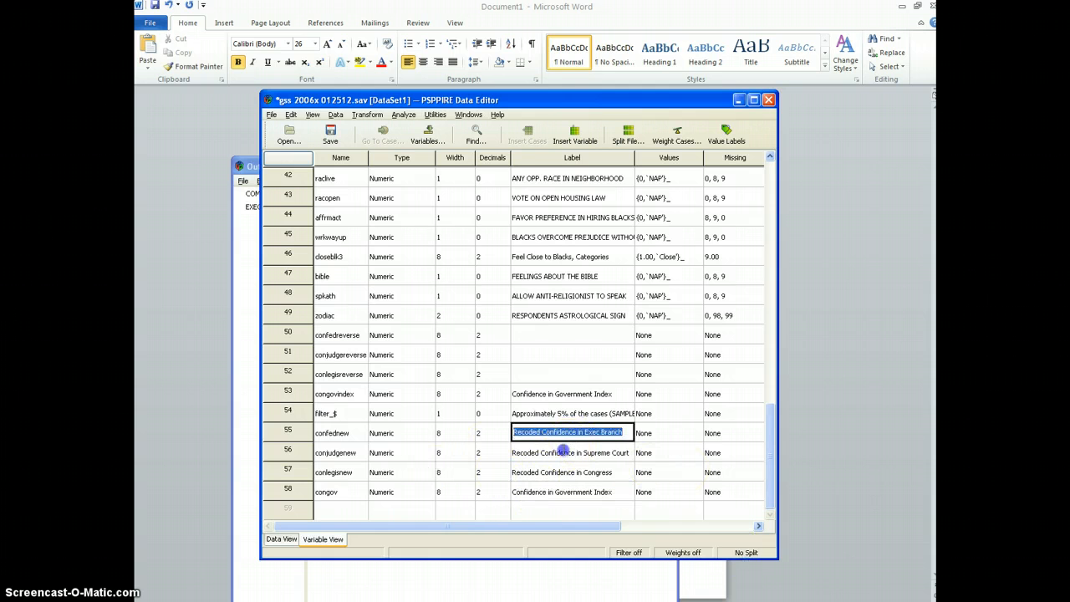
click(561, 452)
click(560, 472)
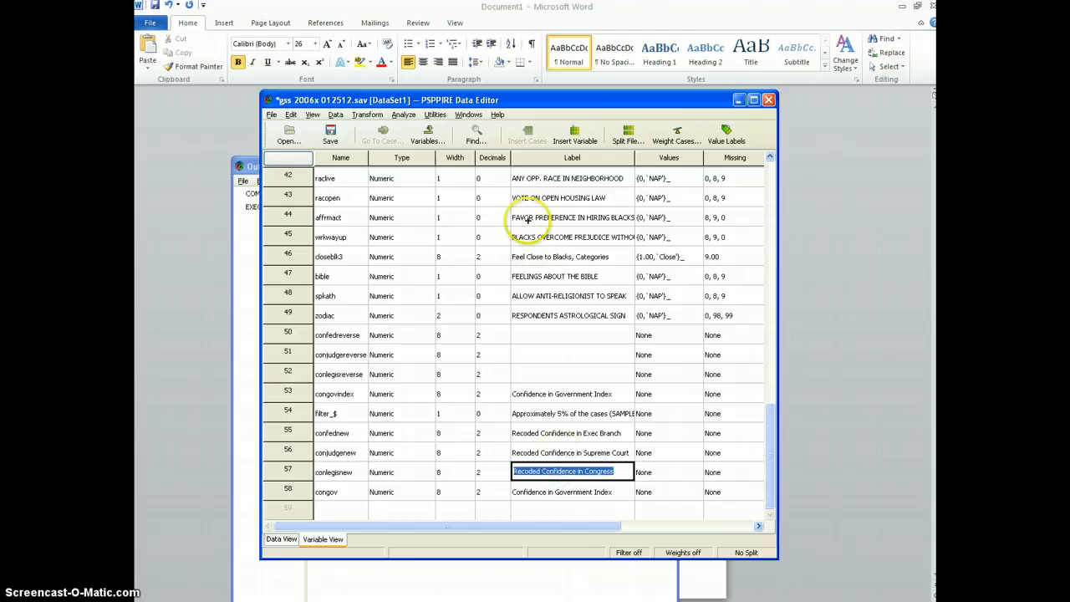
click(402, 115)
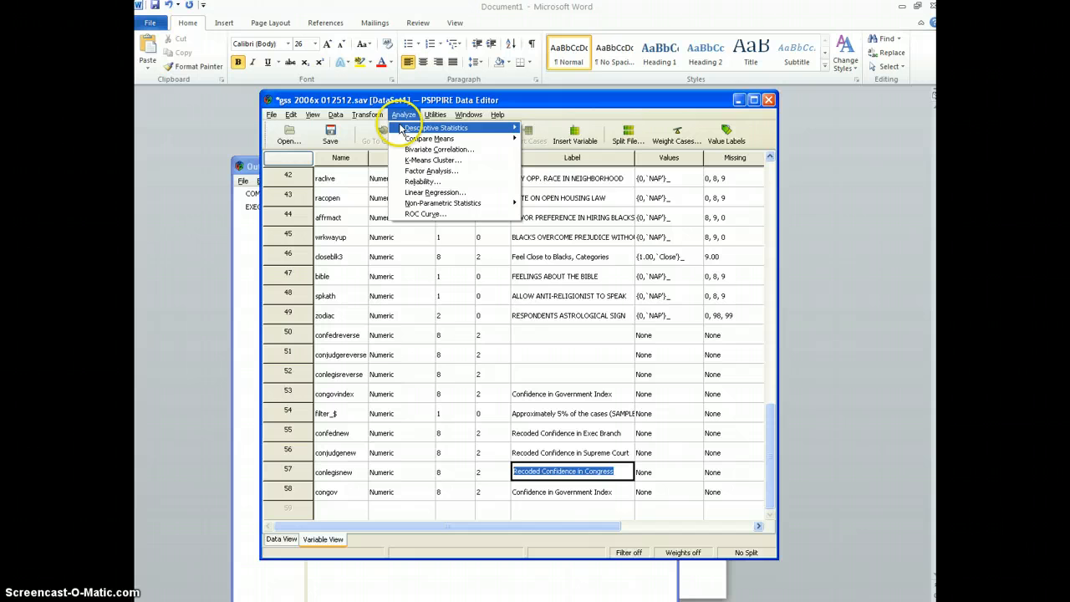
Set up Frequencies on congov with a percentage-scaled histogram and a pie chart
mouse_move(436, 128)
click(566, 128)
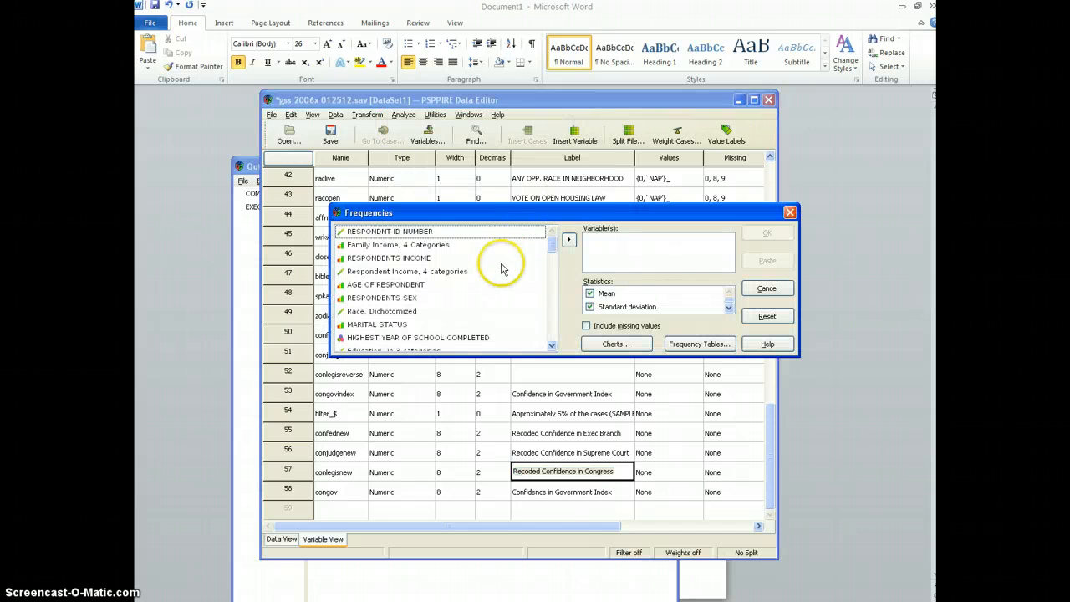
drag(552, 238, 551, 339)
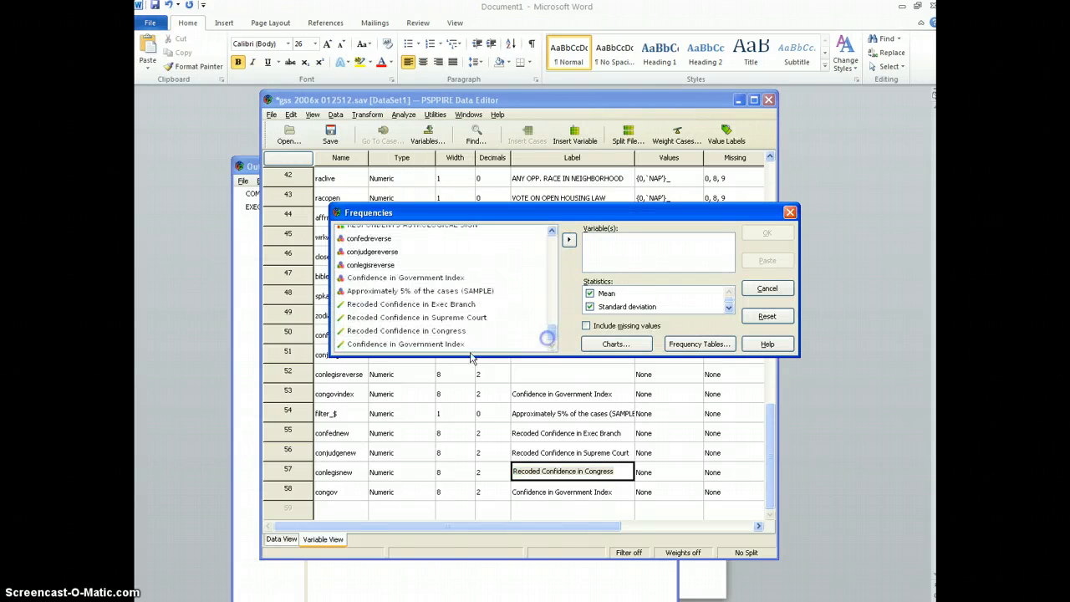
click(405, 343)
click(568, 240)
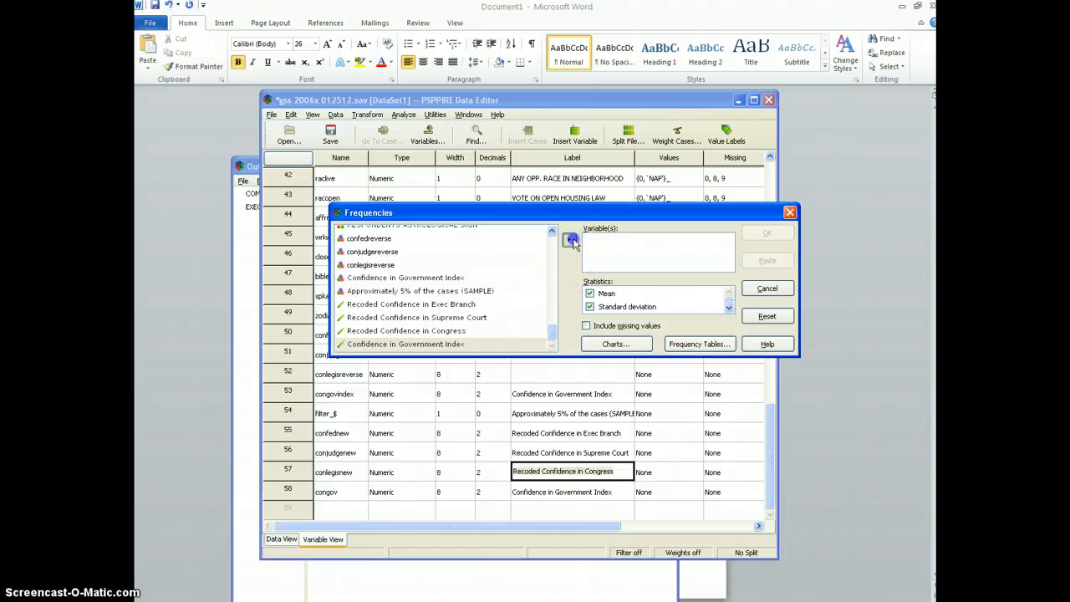
click(616, 343)
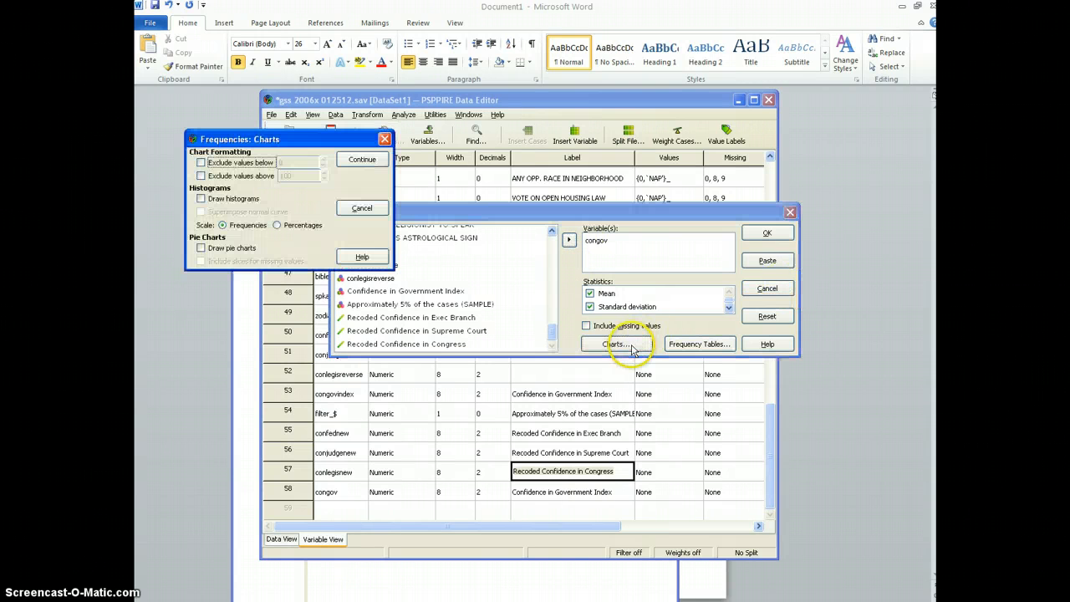
click(201, 199)
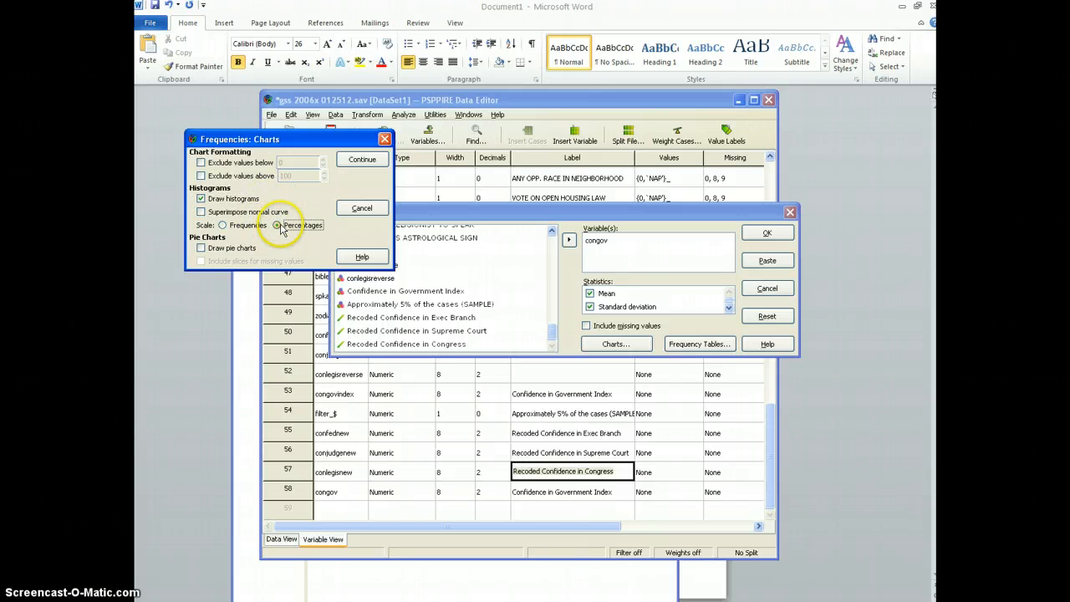
click(277, 226)
click(201, 248)
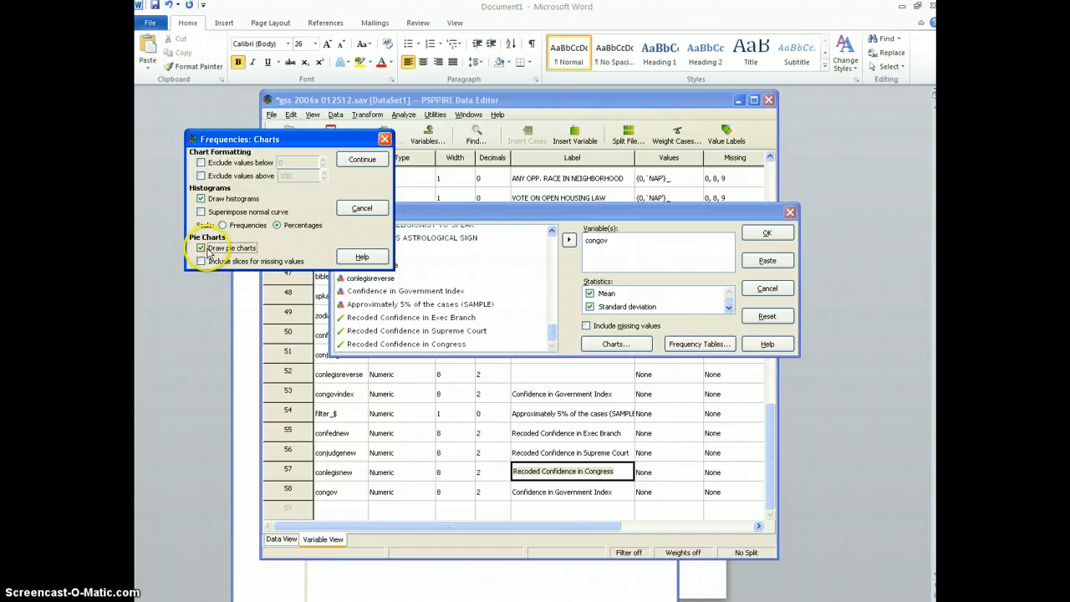
click(362, 160)
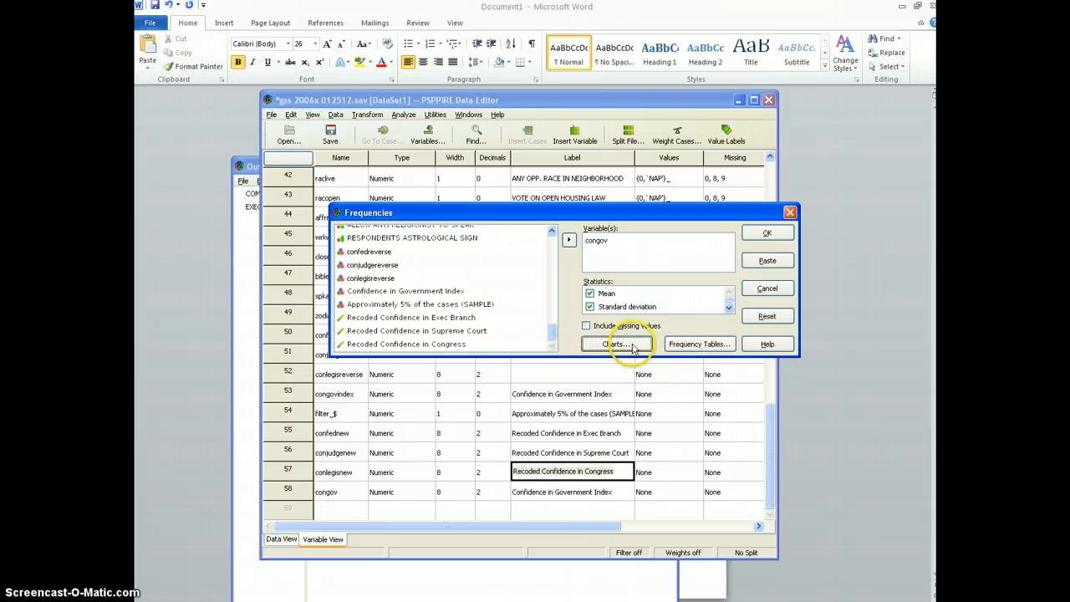
Keep the default frequency table display settings
click(698, 344)
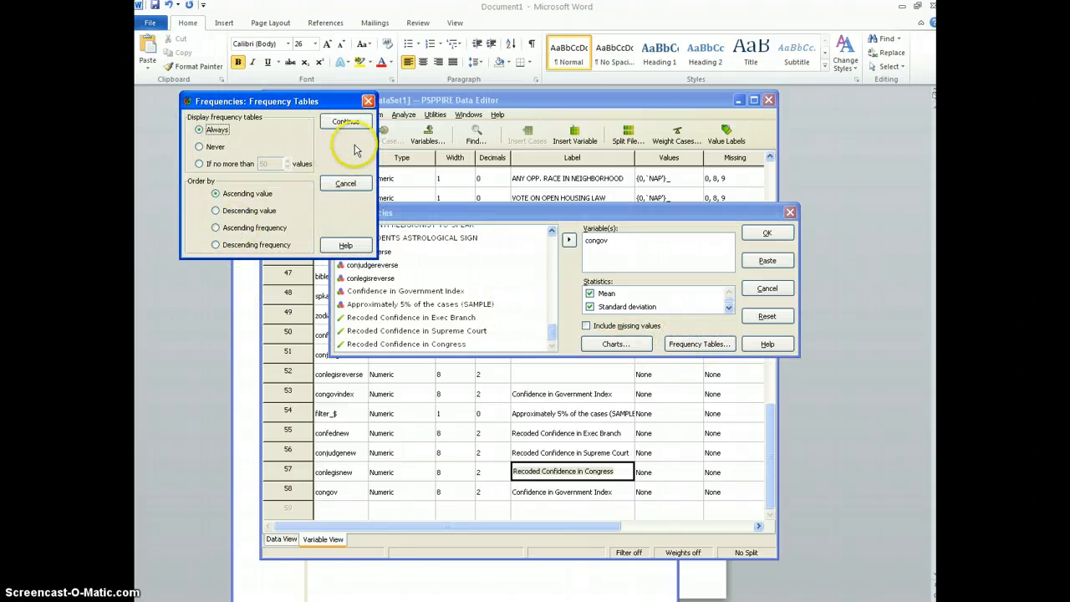
click(345, 121)
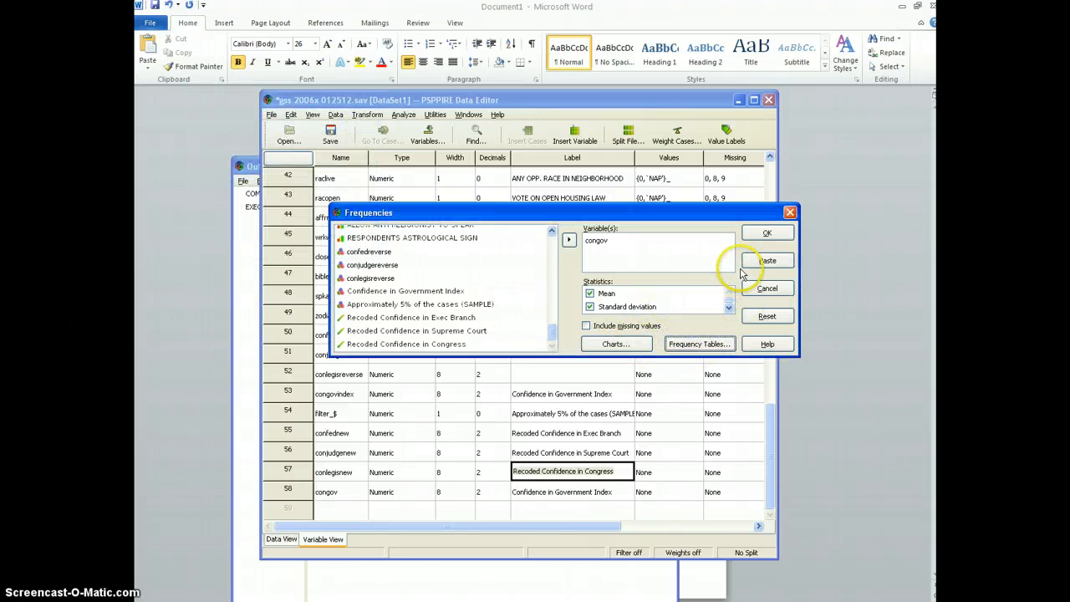
Run the frequencies on congov and maximize the Output Viewer showing table, statistics and charts
click(769, 234)
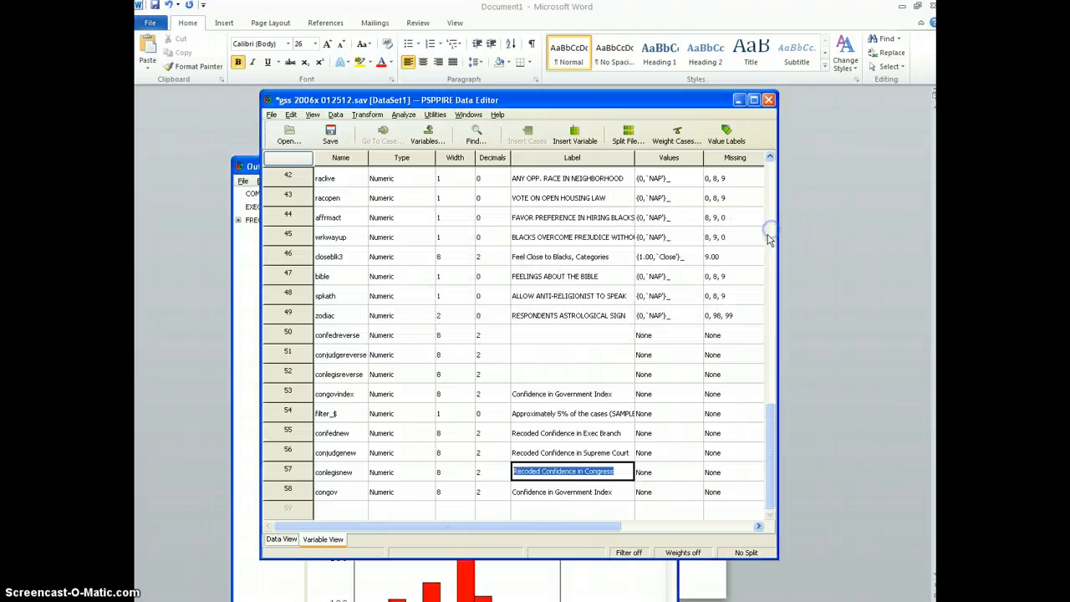
click(246, 282)
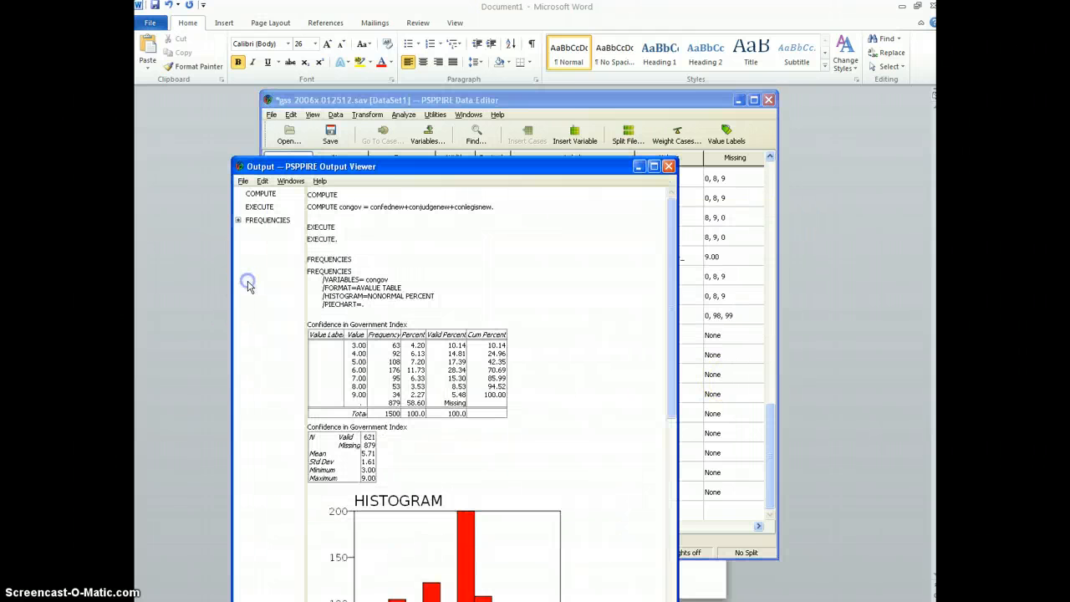
double_click(480, 166)
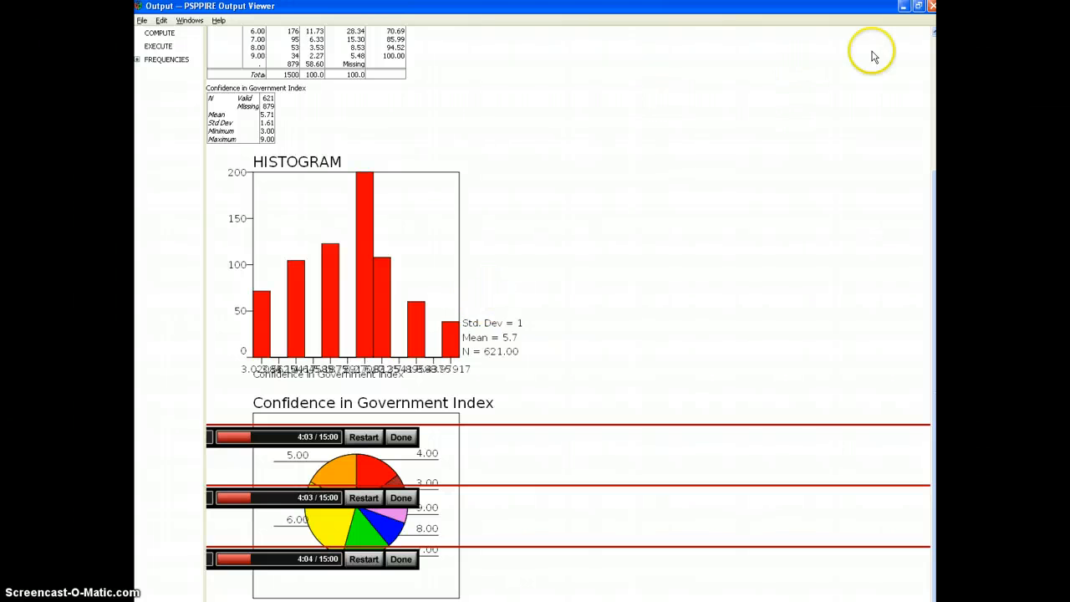
Hide the Output Viewer to glance at the data, then bring the results back to front
click(905, 9)
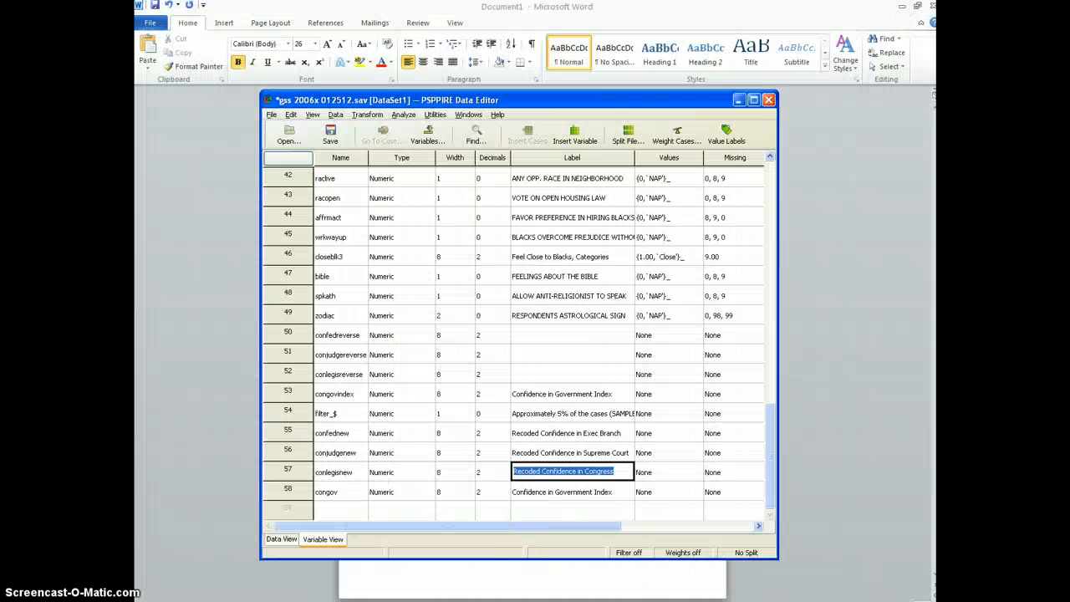
key(alt+Tab)
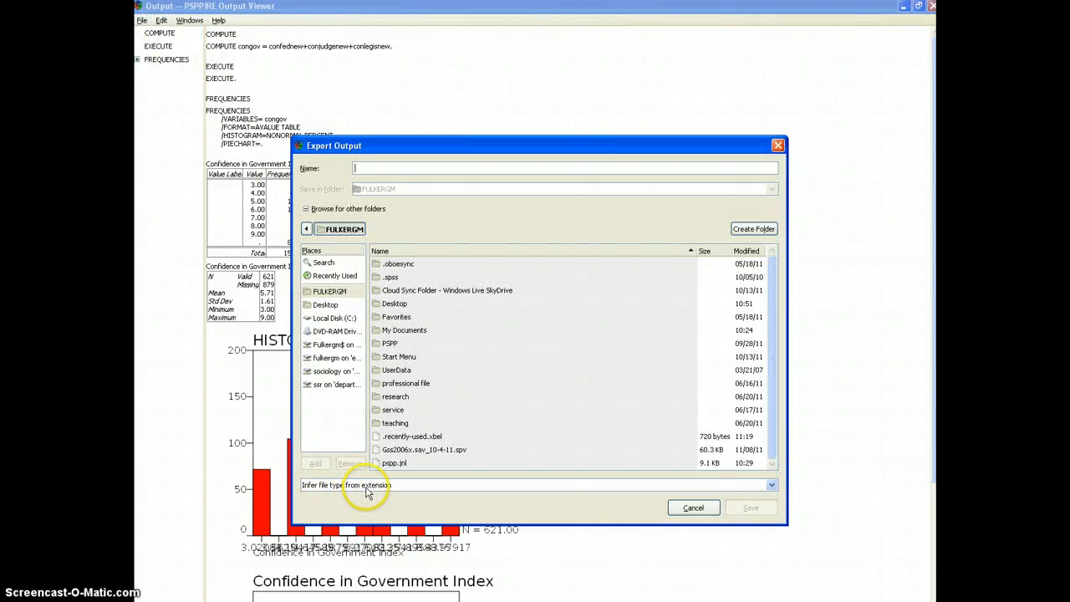
Export the output as PDF named congov freq.pdf to the Desktop and save
click(377, 486)
click(320, 513)
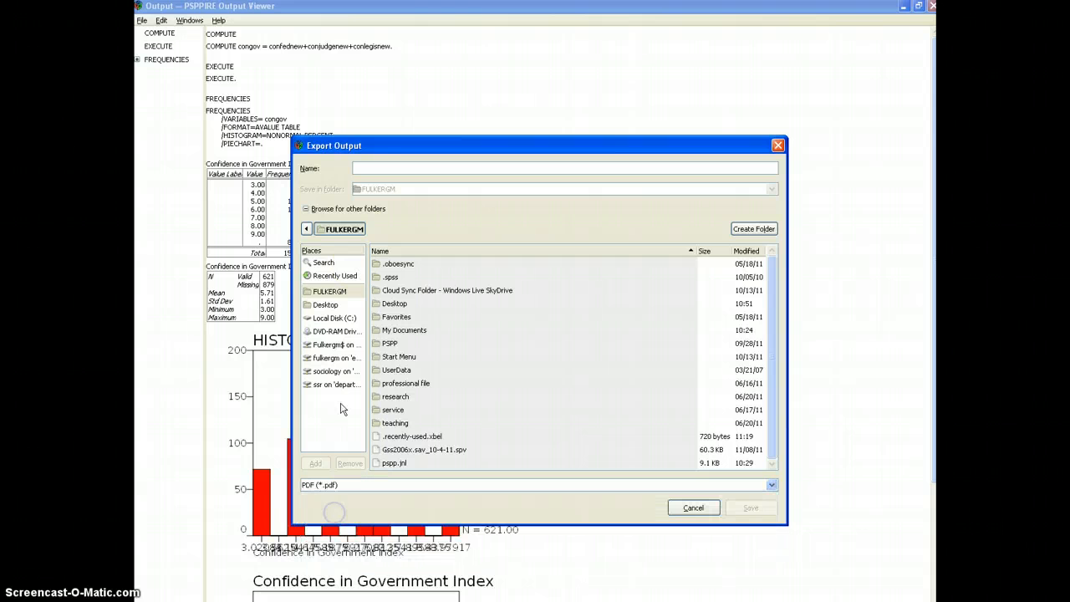
click(379, 168)
text(congov freq.pdf)
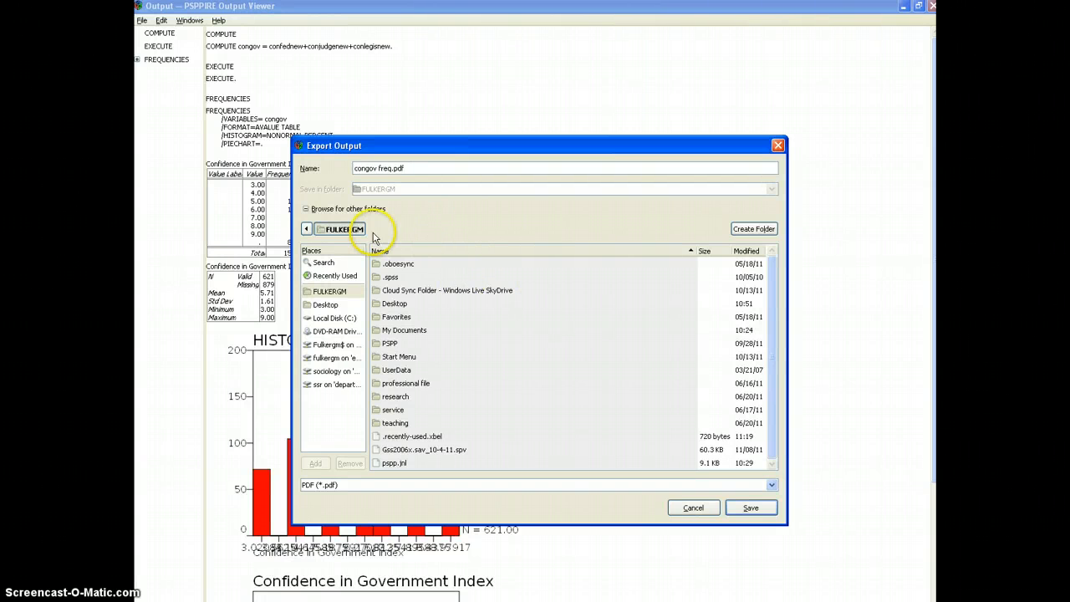
click(307, 209)
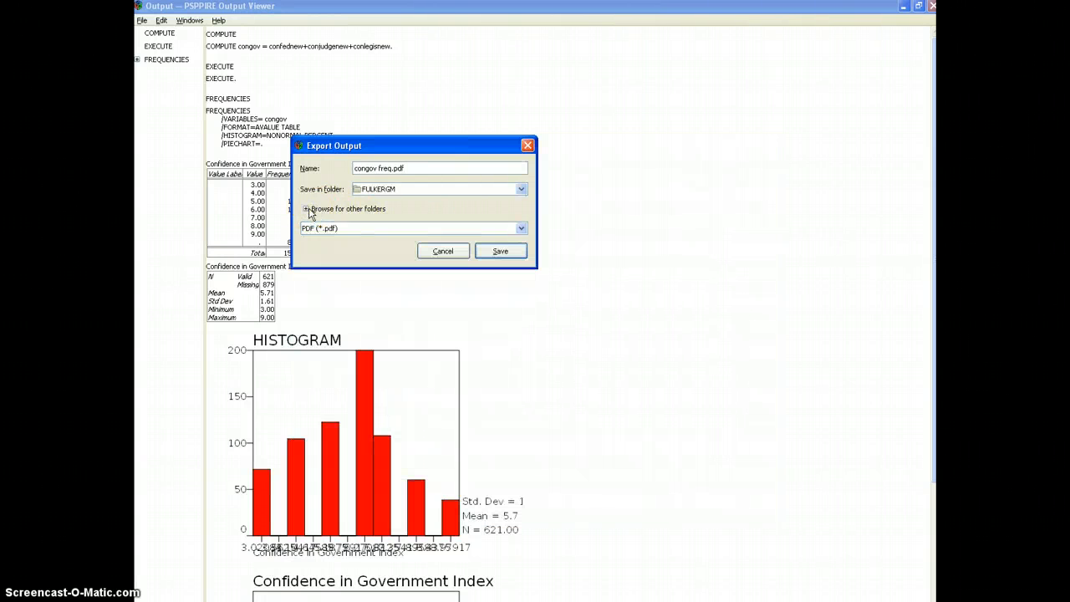
click(308, 209)
click(308, 229)
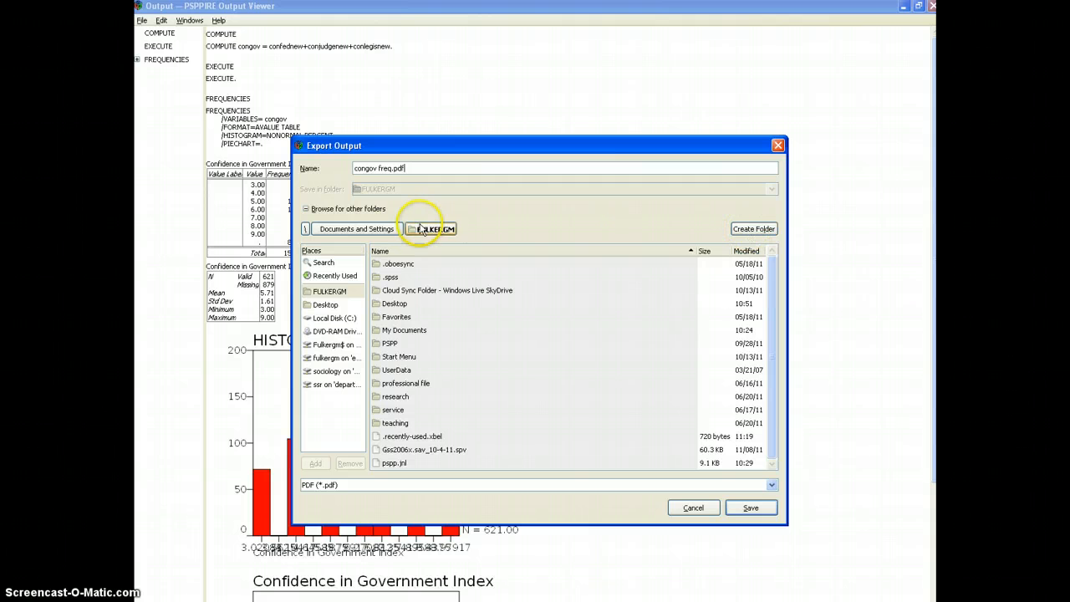
click(325, 304)
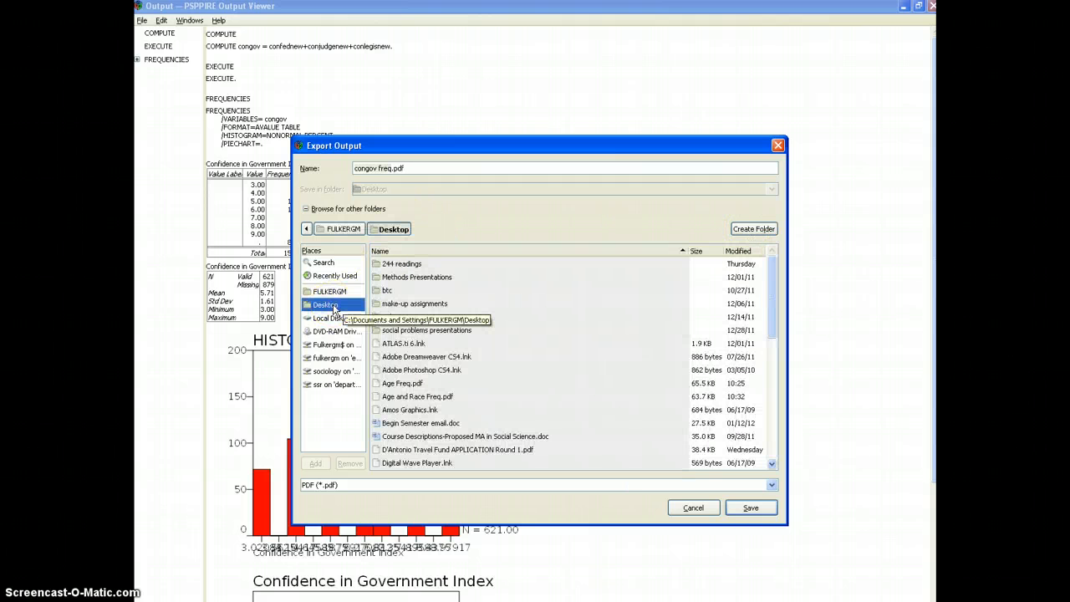
click(749, 507)
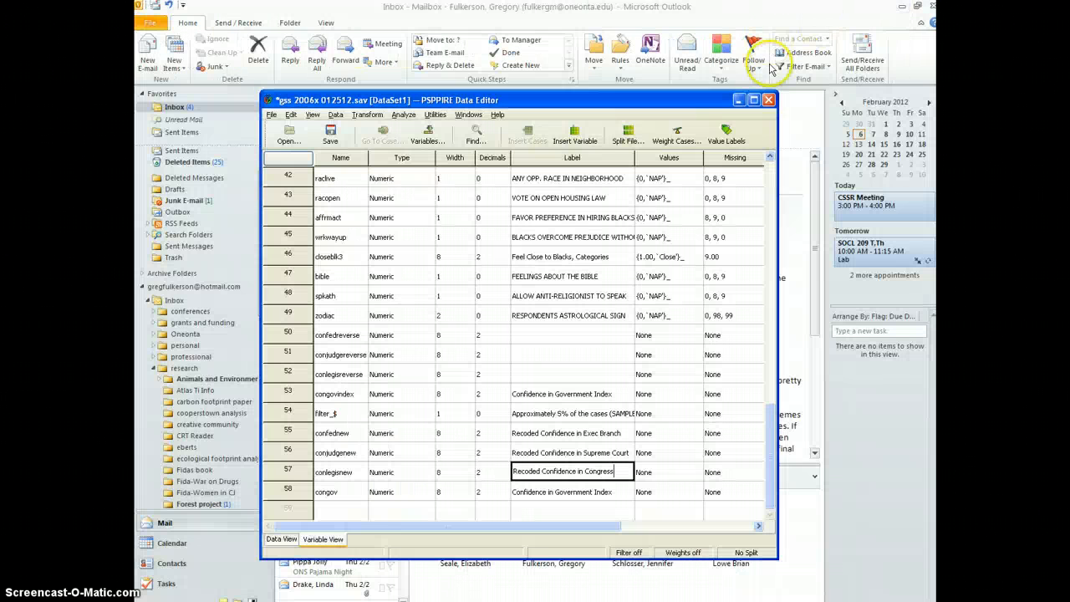
Clear the Data Editor and Outlook from view and open congov freq.pdf from the desktop
click(739, 105)
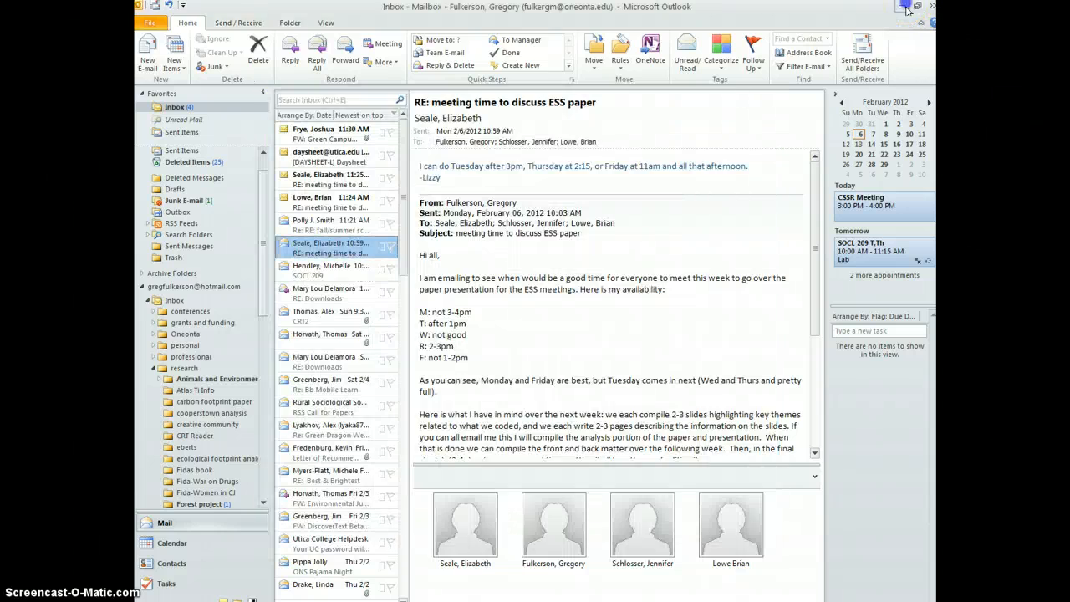
click(905, 9)
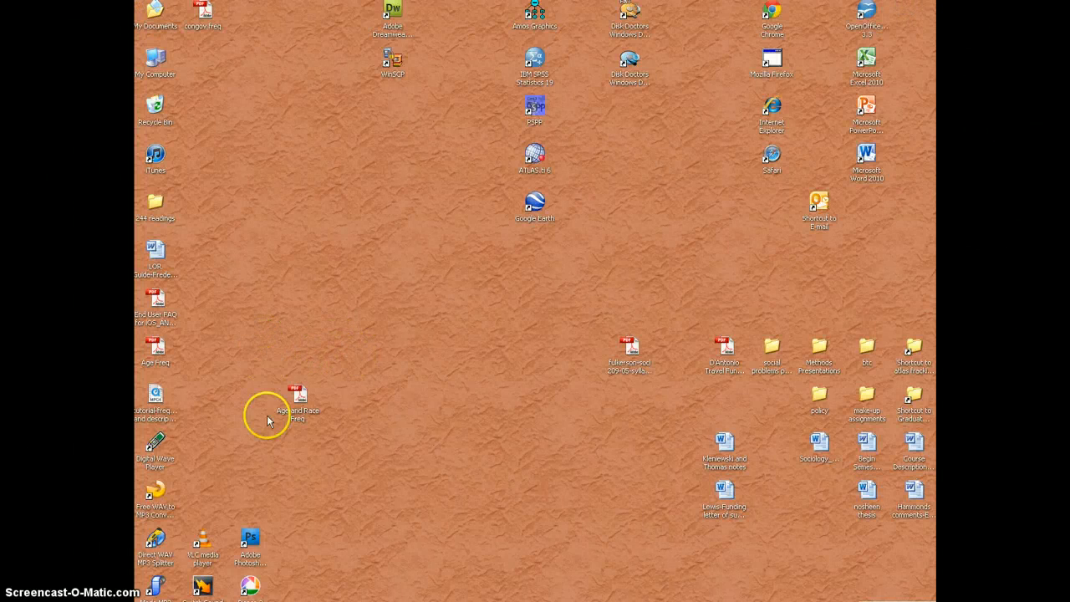
drag(203, 12, 295, 207)
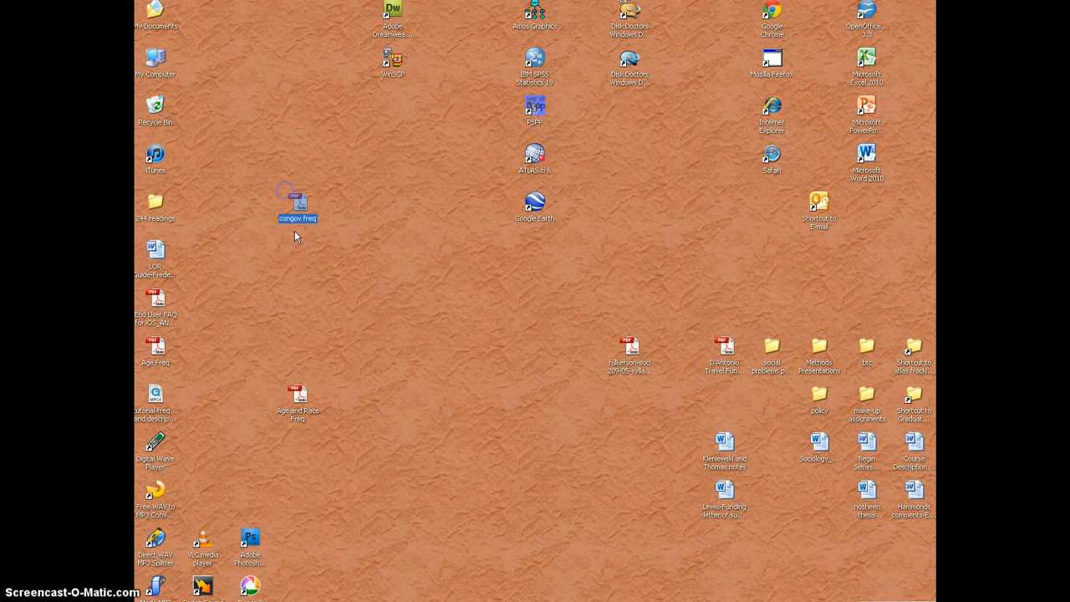
double_click(308, 219)
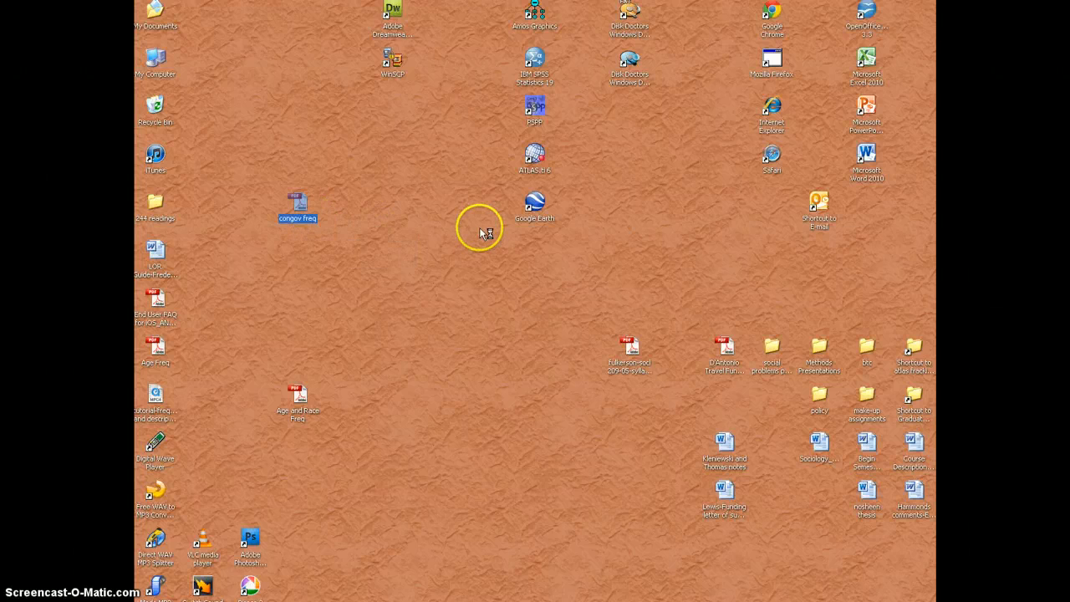
scroll(481, 300, down, 3)
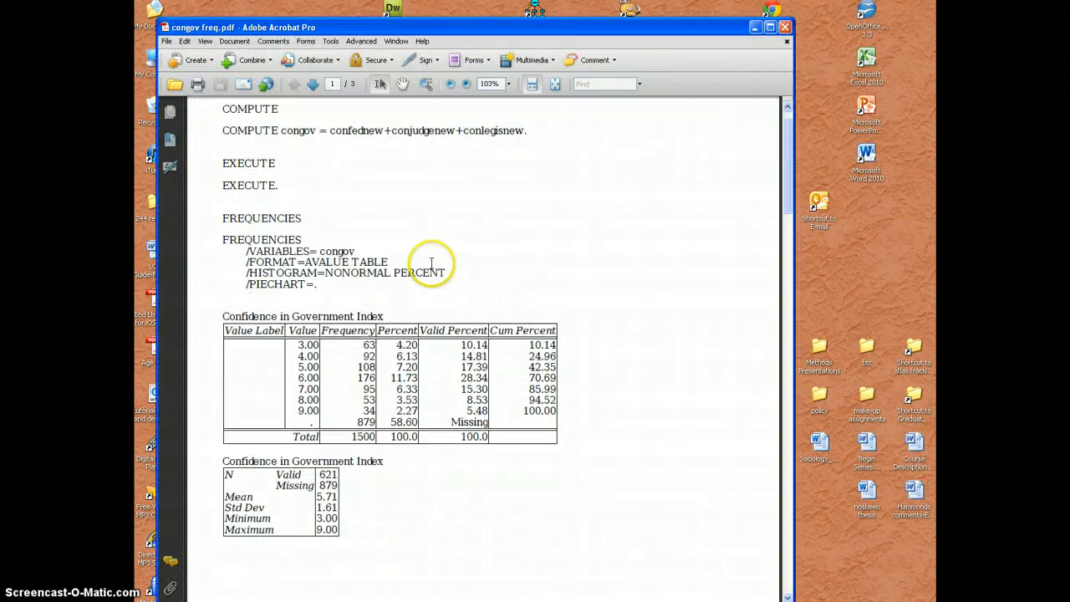
scroll(435, 269, down, 3)
scroll(344, 270, up, 1)
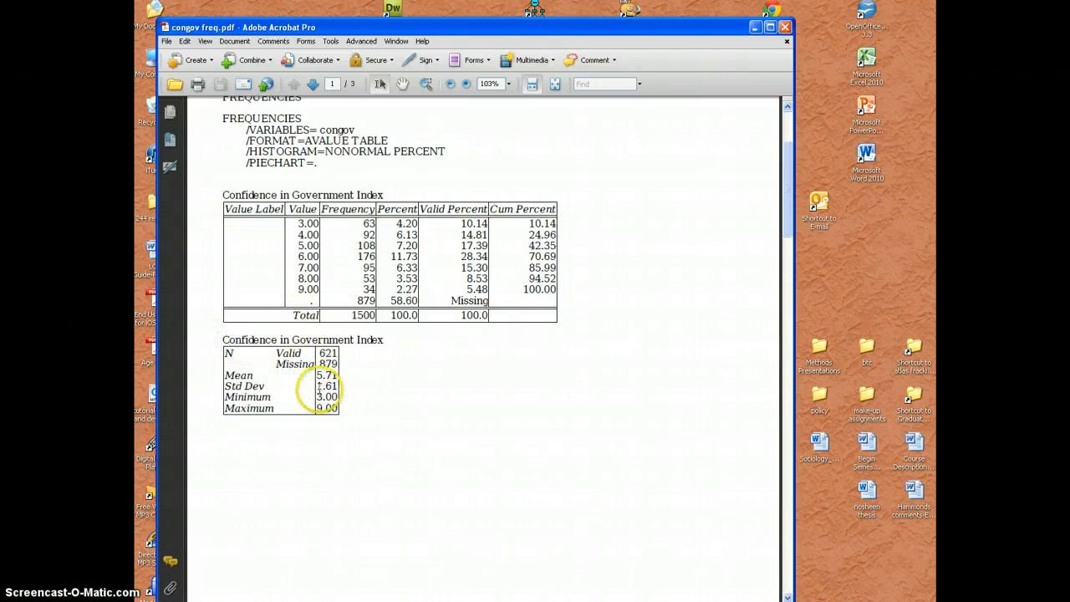
scroll(341, 380, down, 1)
scroll(341, 380, down, 4)
scroll(341, 384, down, 4)
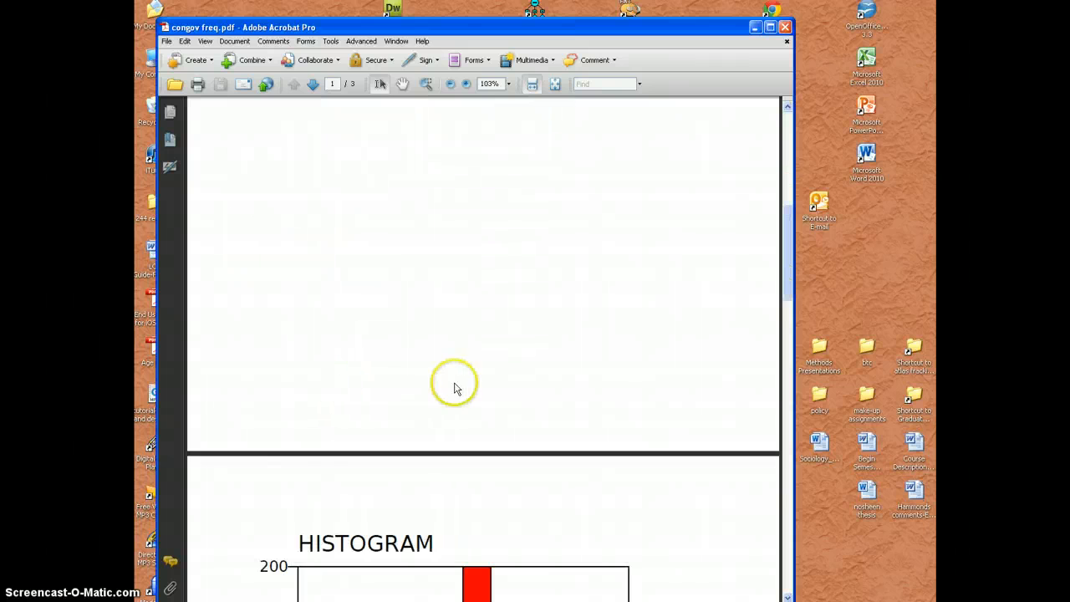
scroll(449, 385, down, 4)
scroll(449, 385, down, 4)
scroll(449, 385, down, 4)
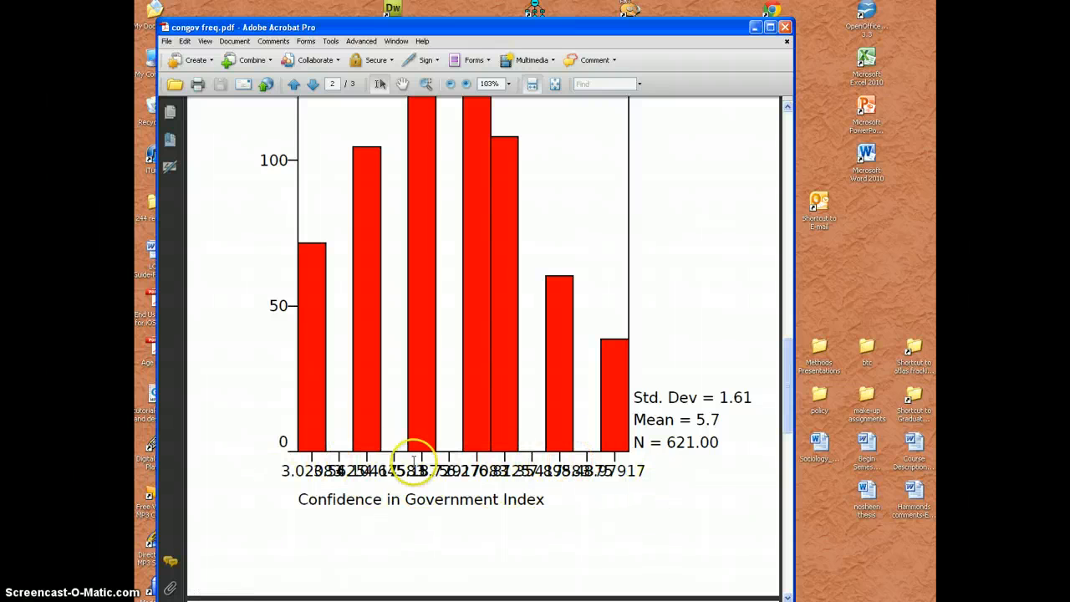
scroll(418, 460, down, 4)
scroll(418, 452, down, 4)
scroll(435, 443, down, 3)
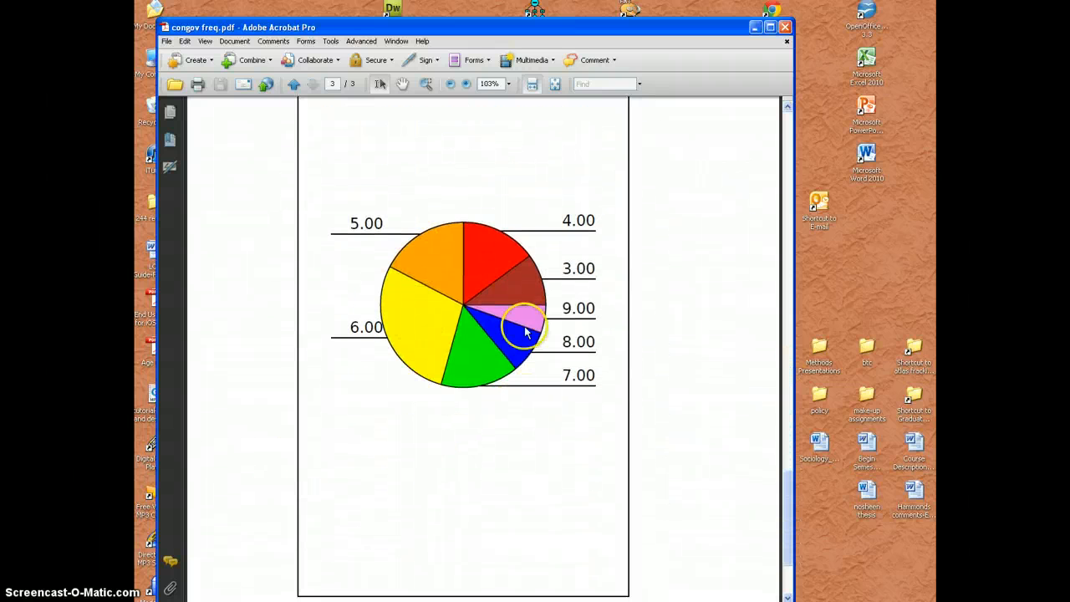
scroll(493, 300, up, 1)
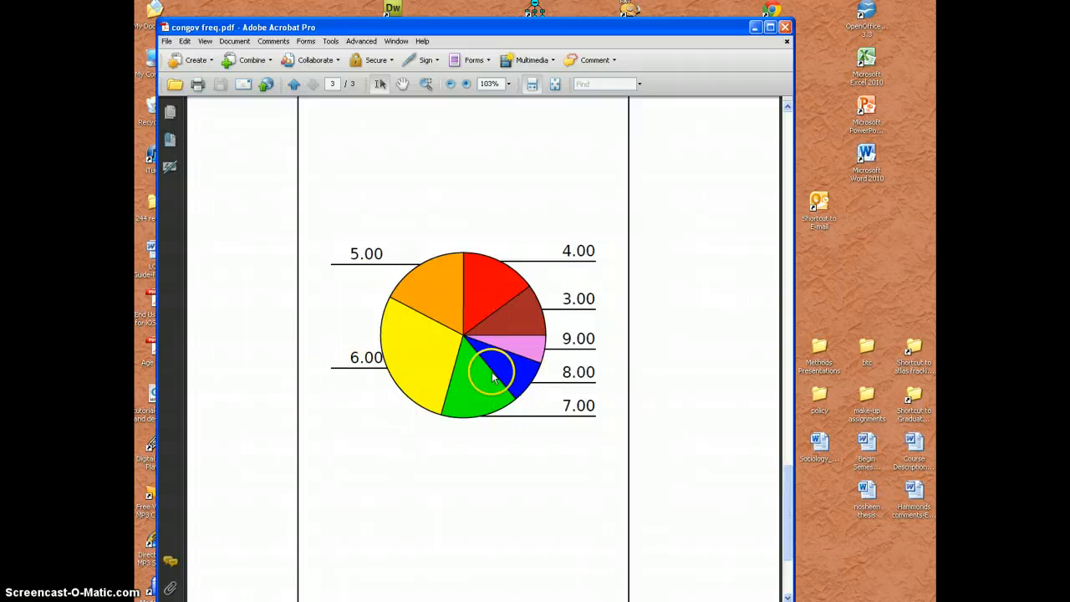
scroll(499, 377, up, 1)
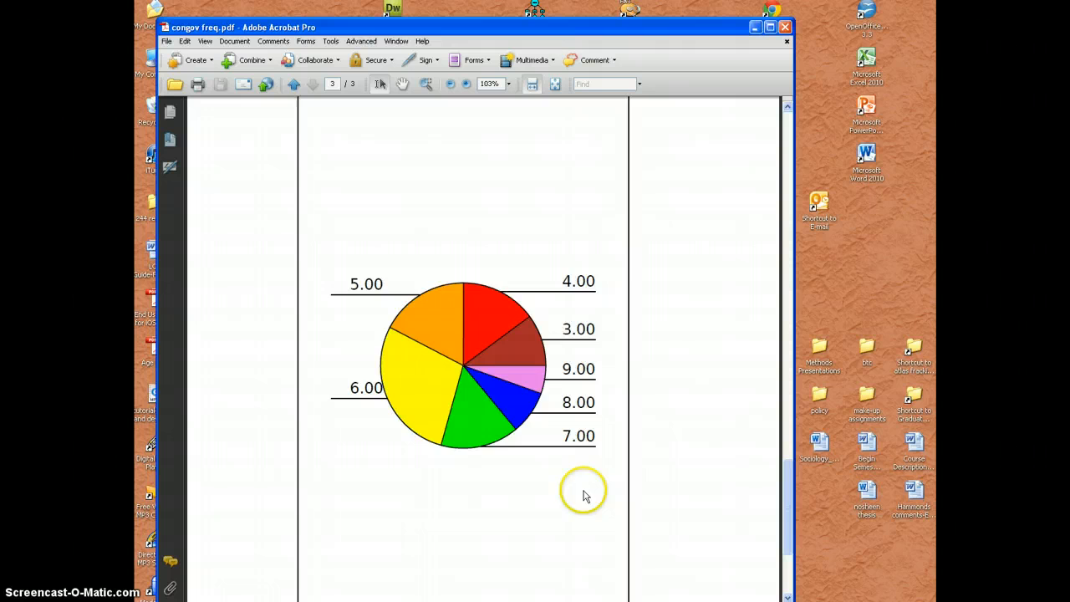
scroll(576, 494, up, 5)
scroll(484, 493, up, 3)
scroll(483, 493, up, 5)
scroll(483, 491, up, 2)
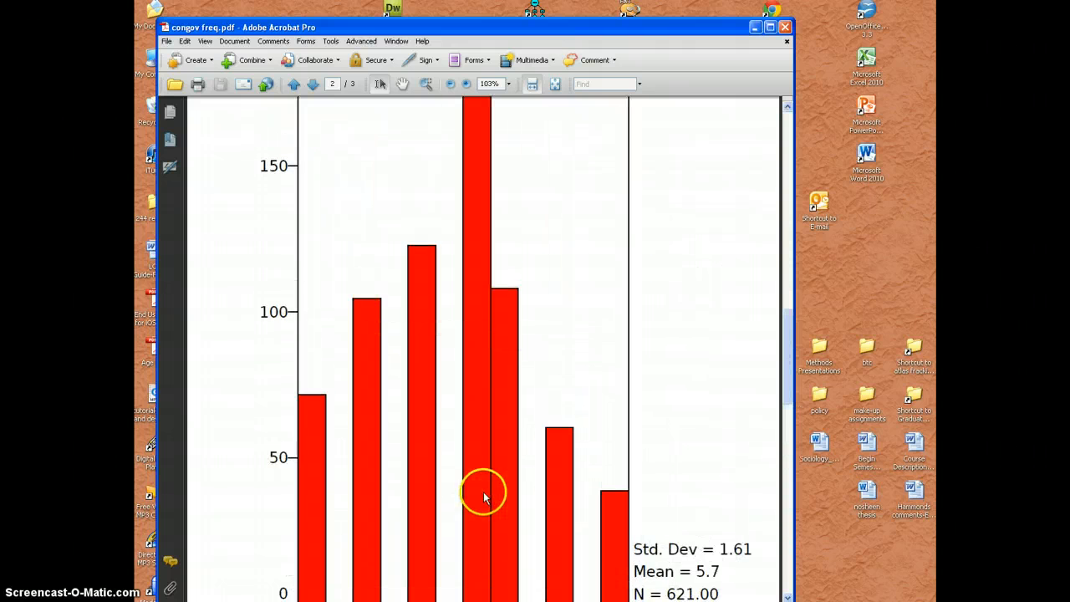
scroll(487, 441, up, 2)
scroll(432, 450, up, 3)
scroll(433, 449, up, 3)
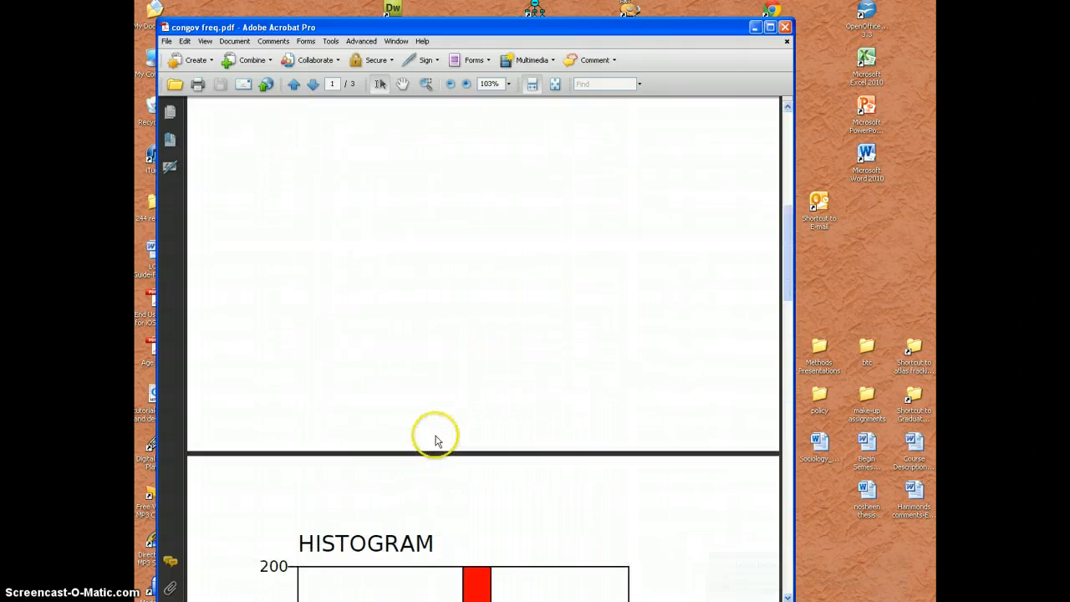
scroll(432, 449, up, 5)
scroll(432, 450, up, 5)
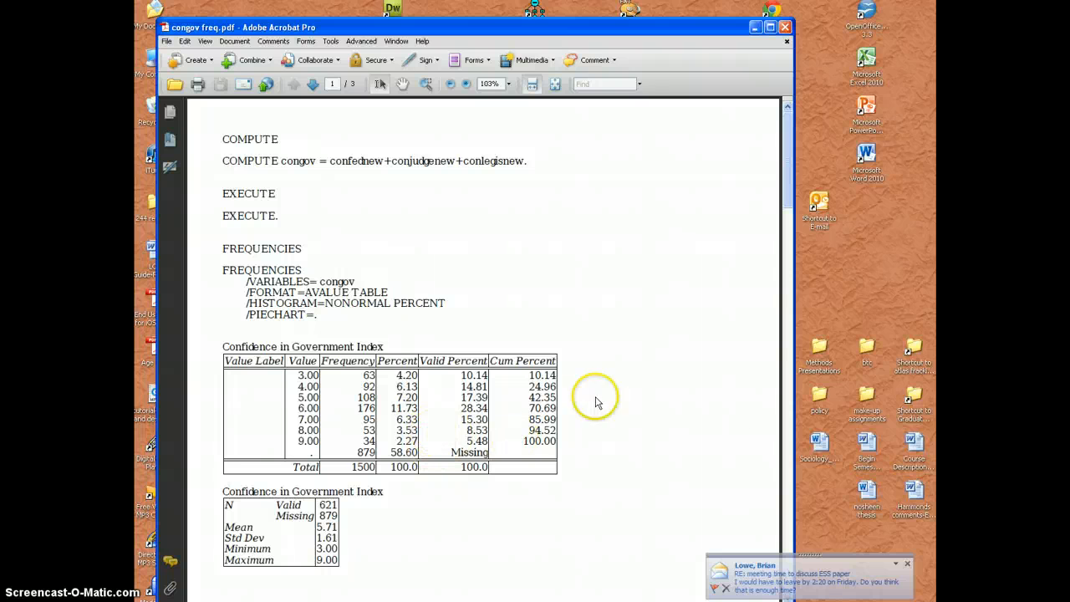